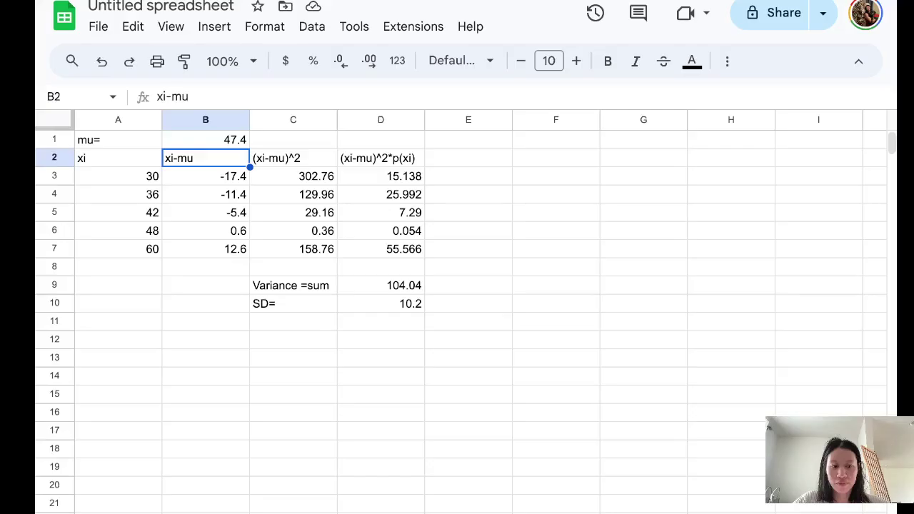
# Step: Clear the contents of the existing table in A1:D10
pyautogui.moveTo(118, 140); pyautogui.dragTo(381, 303)
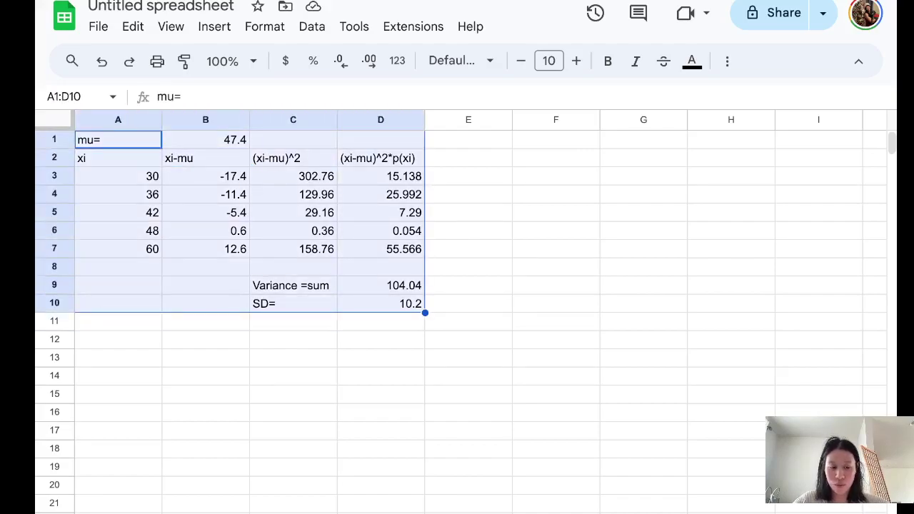
pyautogui.press('Delete')
pyautogui.write('mu')
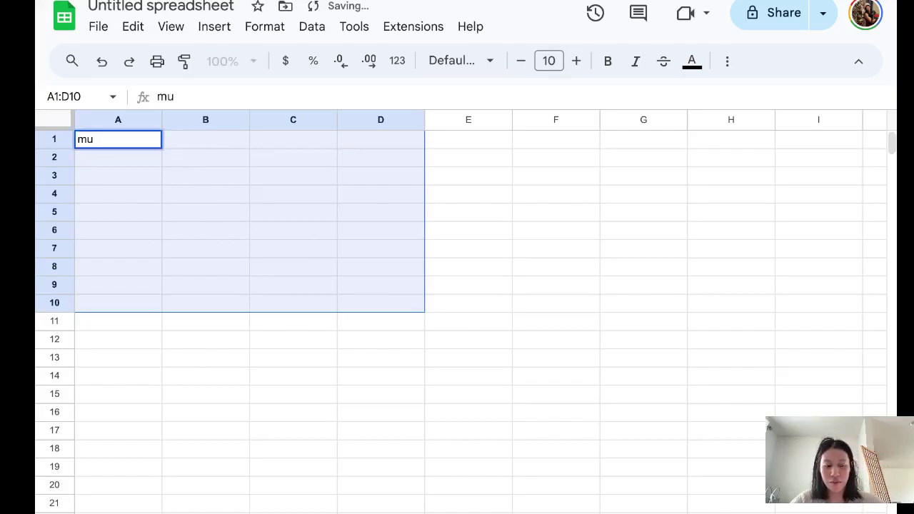
pyautogui.write('=1.7')
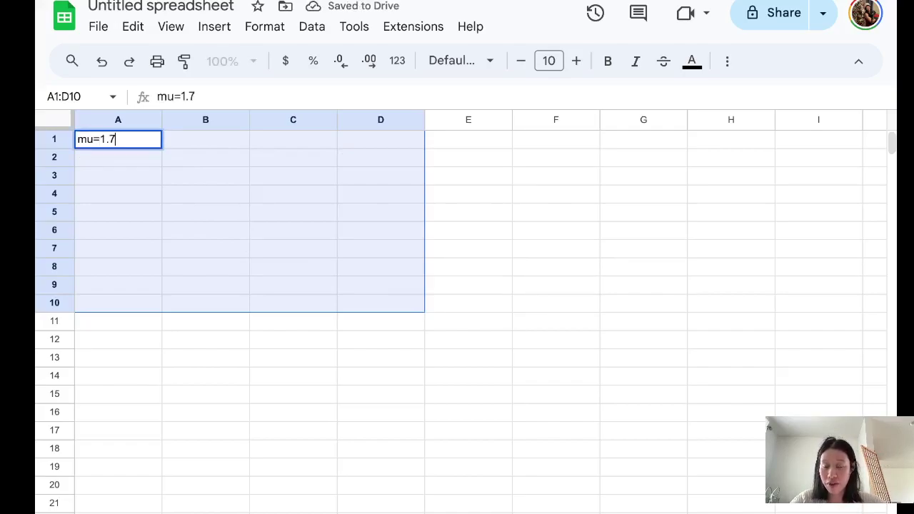
pyautogui.press('Return')
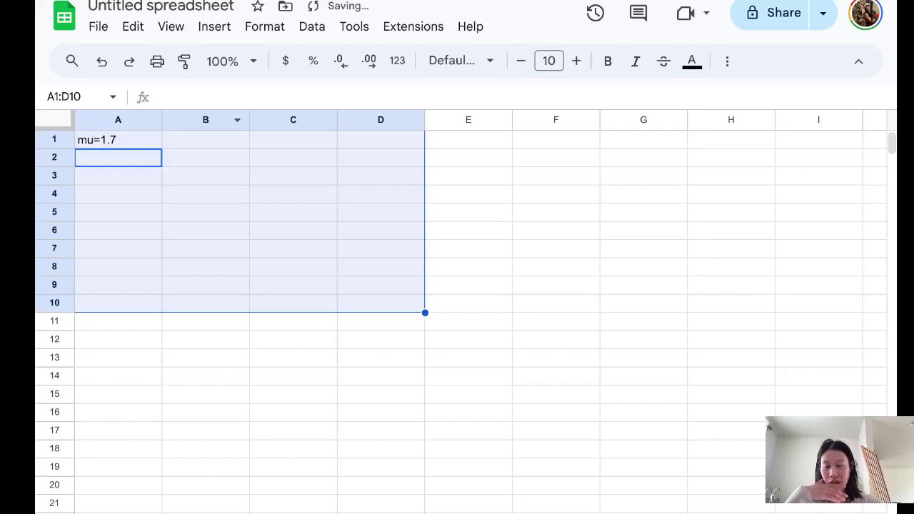
pyautogui.click(118, 140)
pyautogui.press('Delete')
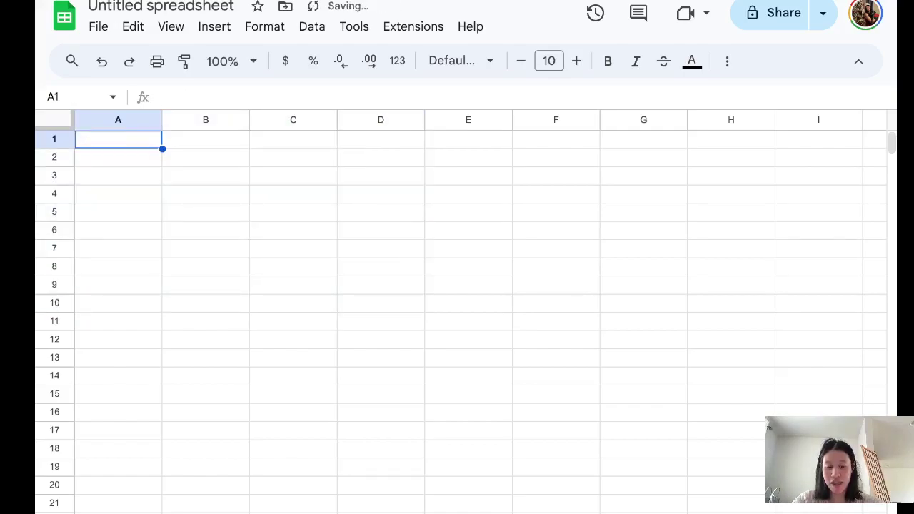
# Step: Enter the label "mu=" in A1 and the mean 1.7 in B1
pyautogui.write('mu=')
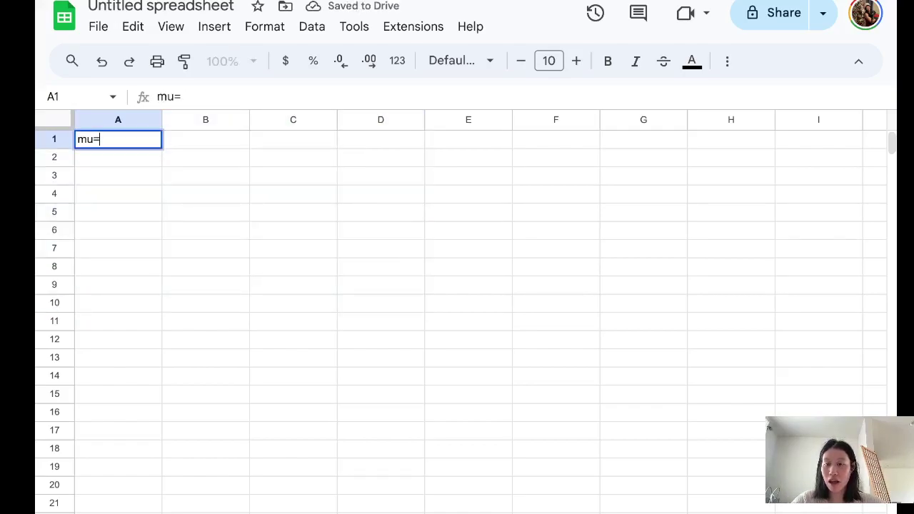
pyautogui.press('Tab')
pyautogui.write('1.7')
pyautogui.press('Return')
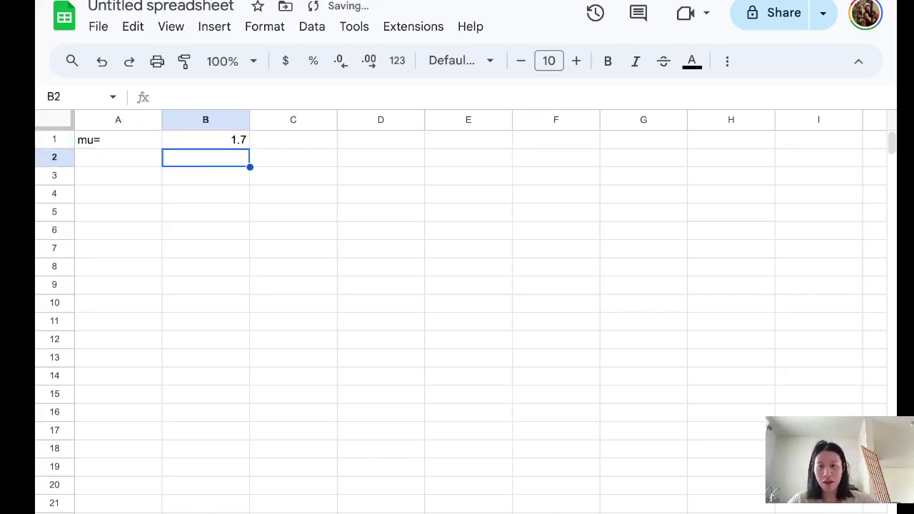
# Step: Head column A with "xi" in A2 and list the values 0, 1, 2 and 3 in A3:A6
pyautogui.click(118, 157)
pyautogui.write('xi')
pyautogui.press('Return')
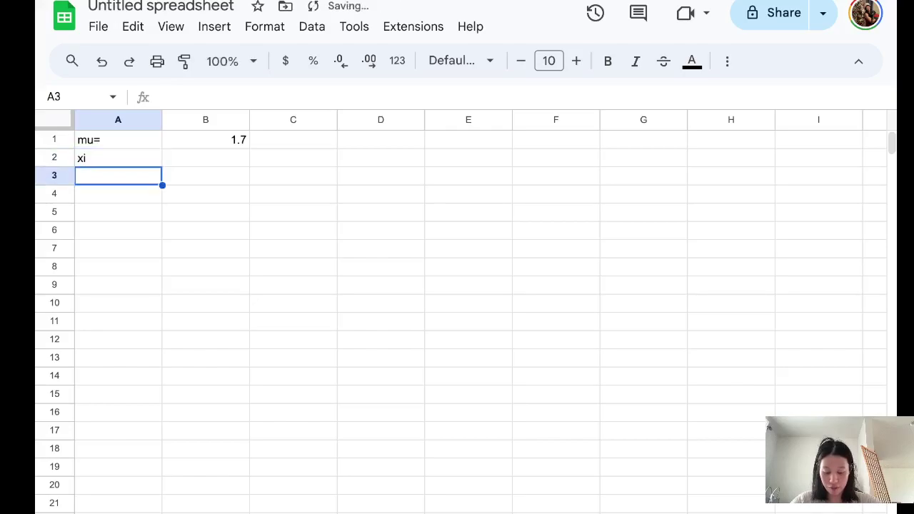
pyautogui.write('0')
pyautogui.press('Return')
pyautogui.write('1')
pyautogui.press('Return')
pyautogui.write('2')
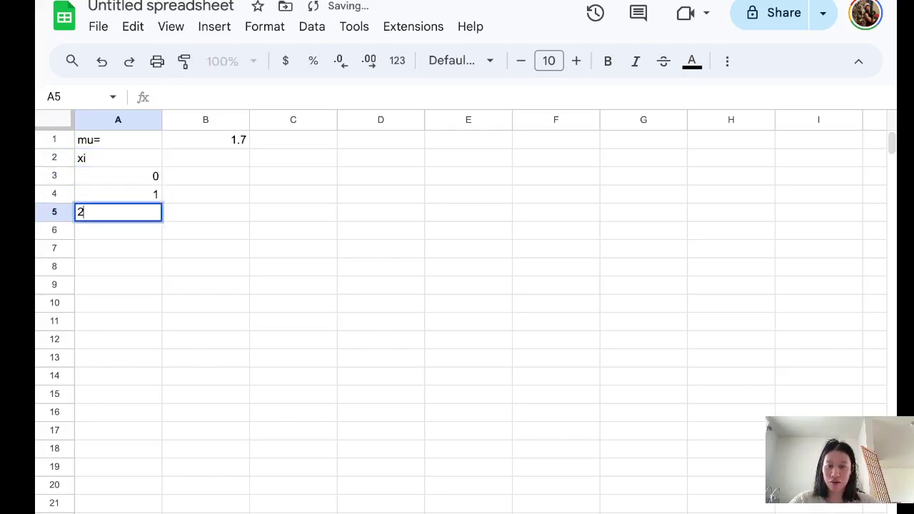
pyautogui.press('Return')
pyautogui.write('3')
pyautogui.press('Return')
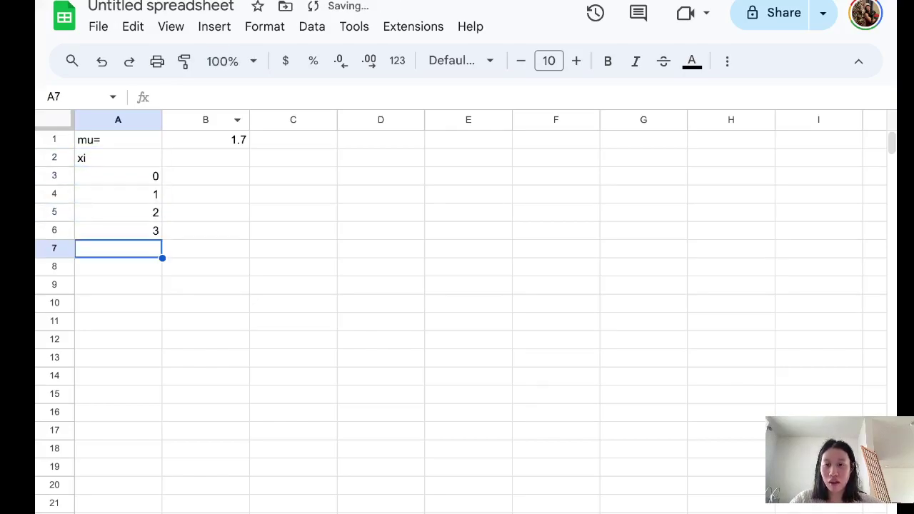
pyautogui.click(205, 175)
pyautogui.click(205, 158)
pyautogui.write('p(xi)')
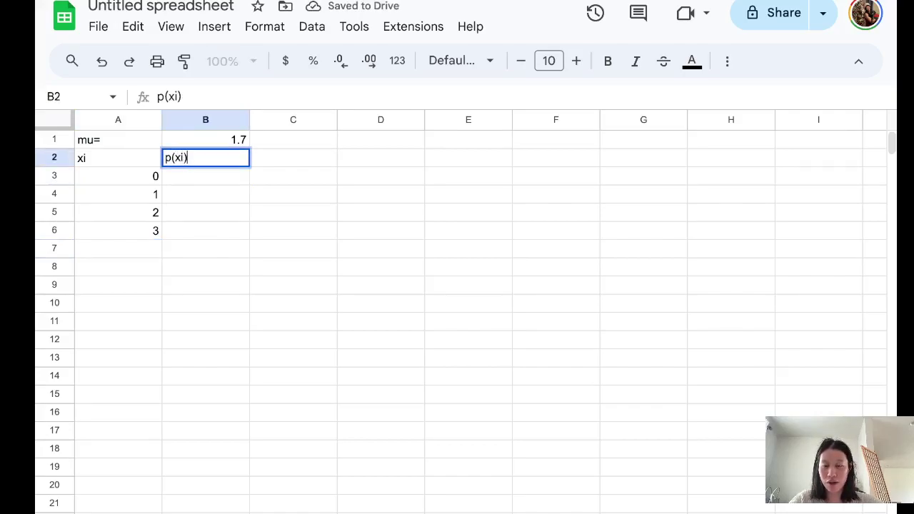
pyautogui.press('Return')
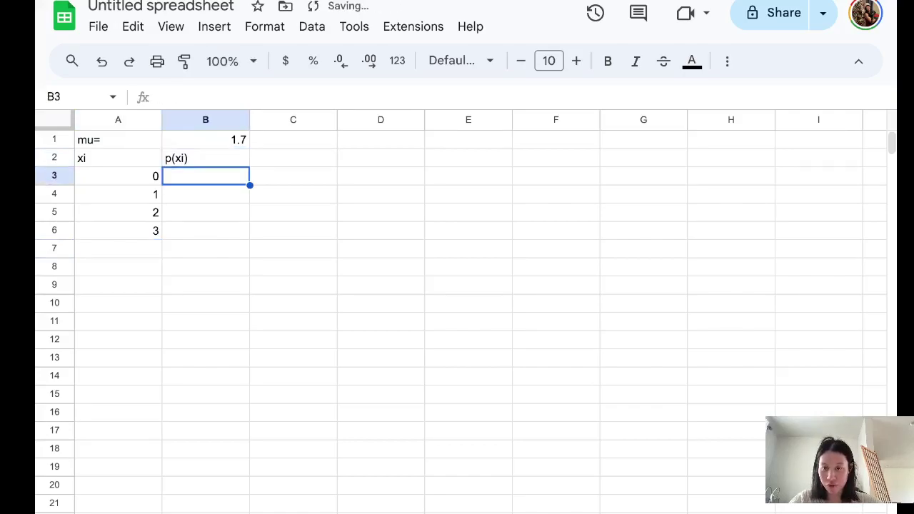
pyautogui.click(205, 158)
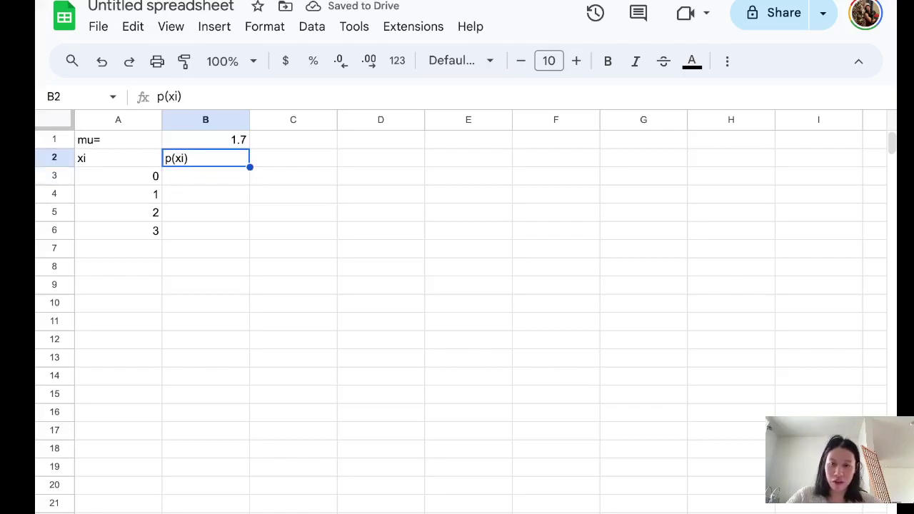
pyautogui.press('Delete')
pyautogui.click(205, 176)
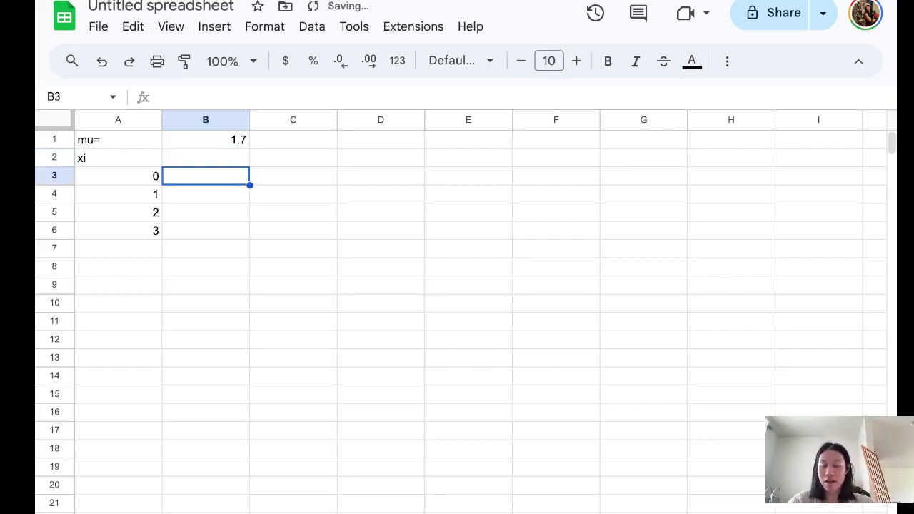
# Step: Enter the heading "xi-mu" in B2 and compute the first deviation in B3 with =0-1.7
pyautogui.click(205, 157)
pyautogui.write('x')
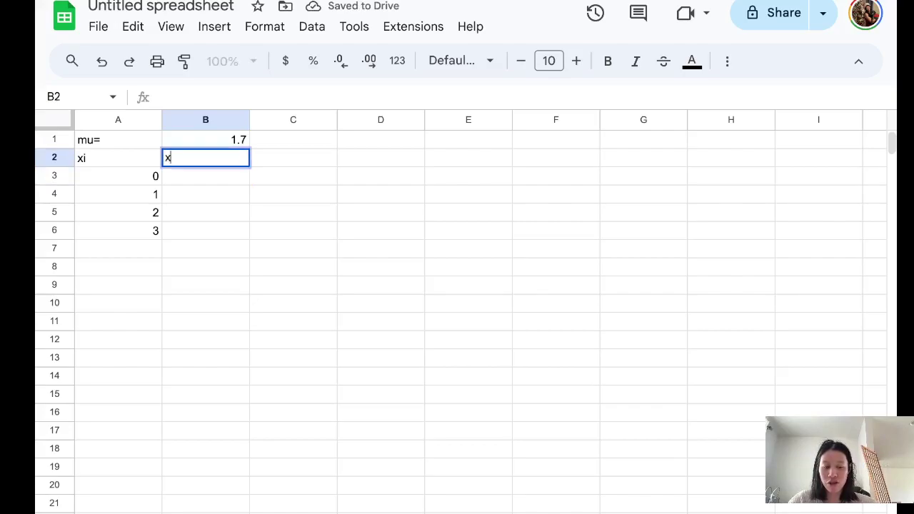
pyautogui.write('i-mu')
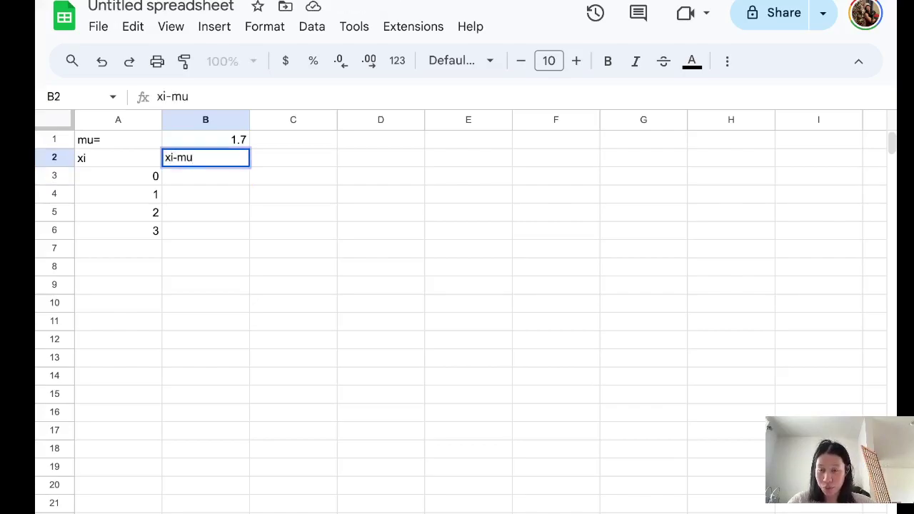
pyautogui.press('Return')
pyautogui.write('=')
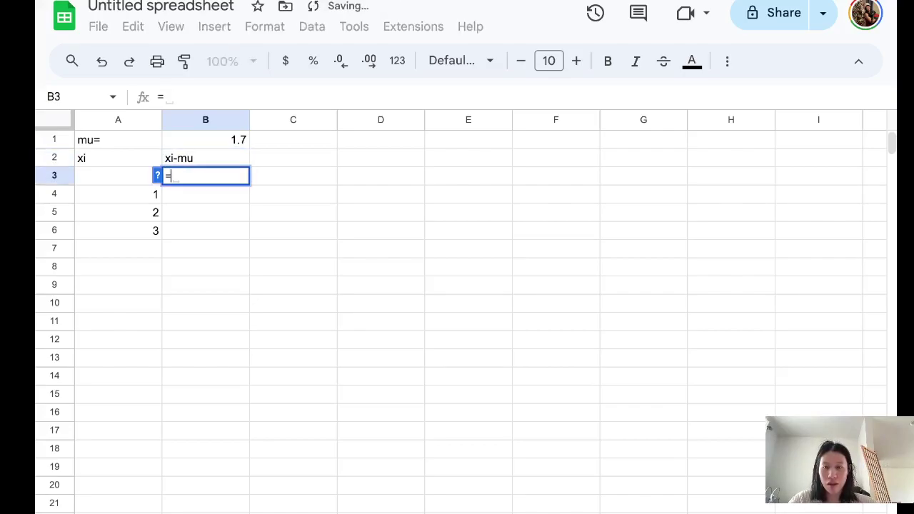
pyautogui.write('0-')
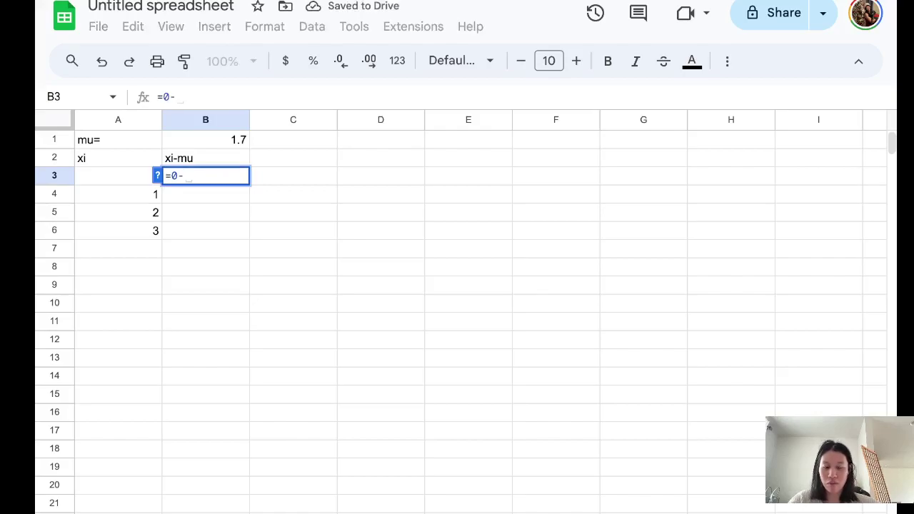
pyautogui.write('1.7')
pyautogui.press('Return')
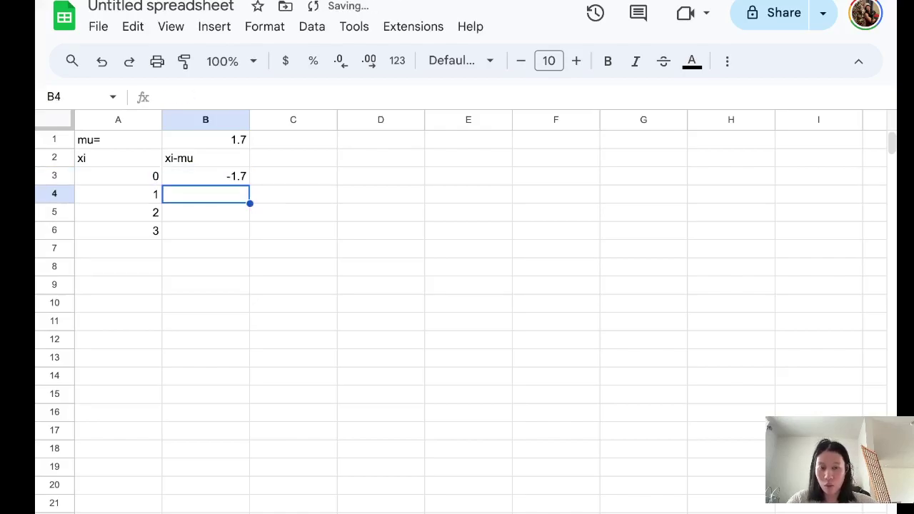
pyautogui.write('=1-')
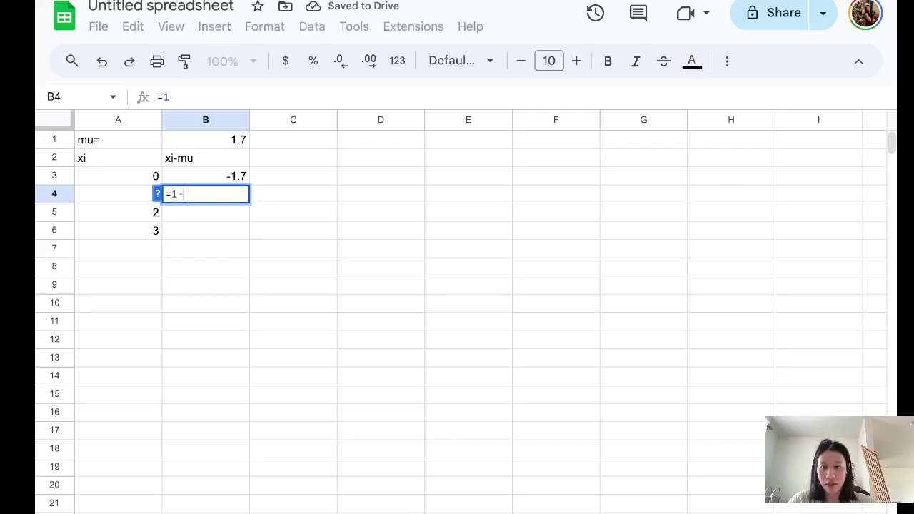
pyautogui.press('BackSpace')
pyautogui.press('BackSpace')
pyautogui.press('BackSpace')
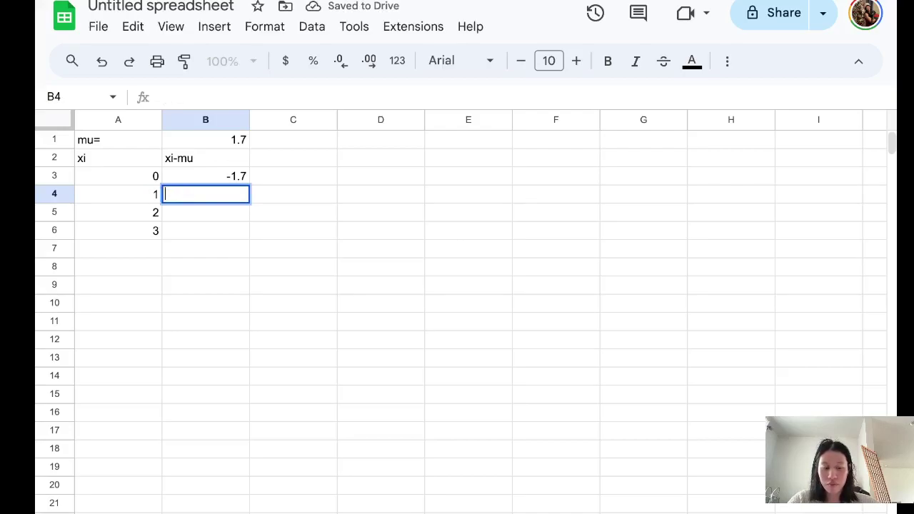
# Step: Compute the remaining deviations in B4:B6 with the formulas =A4-1.7, =A5-1.7 and =A6-1.7
pyautogui.write('=A4')
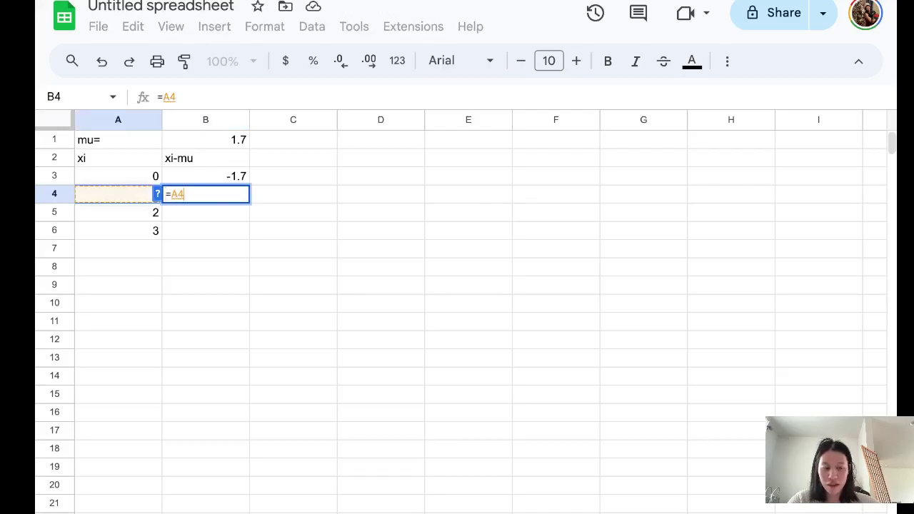
pyautogui.write(' - 1.7')
pyautogui.press('Return')
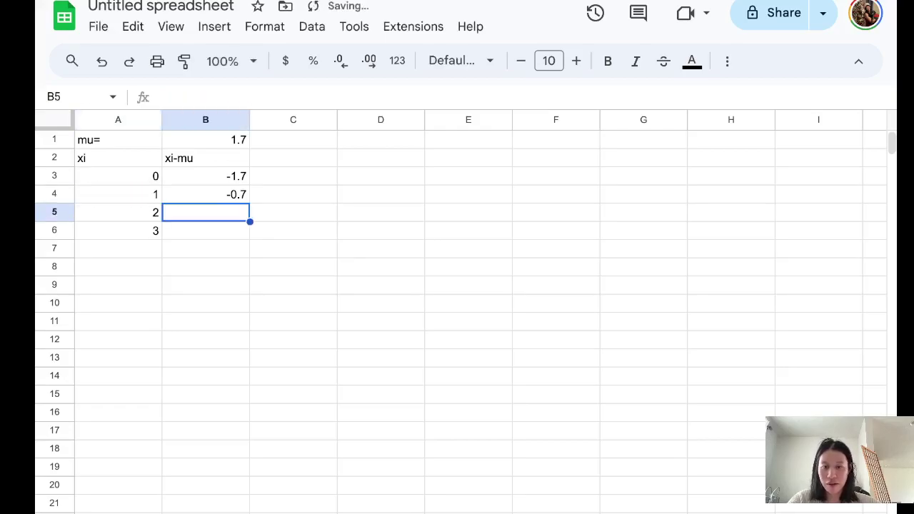
pyautogui.write('=')
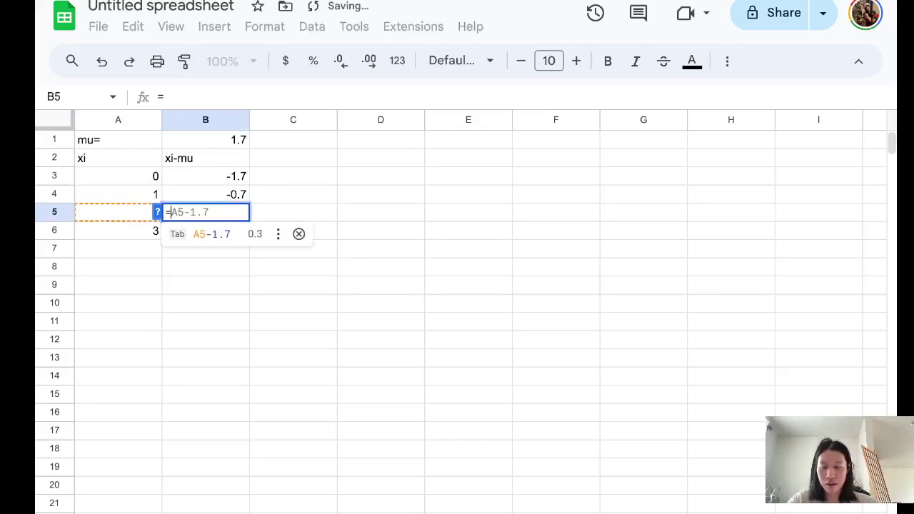
pyautogui.press('Tab')
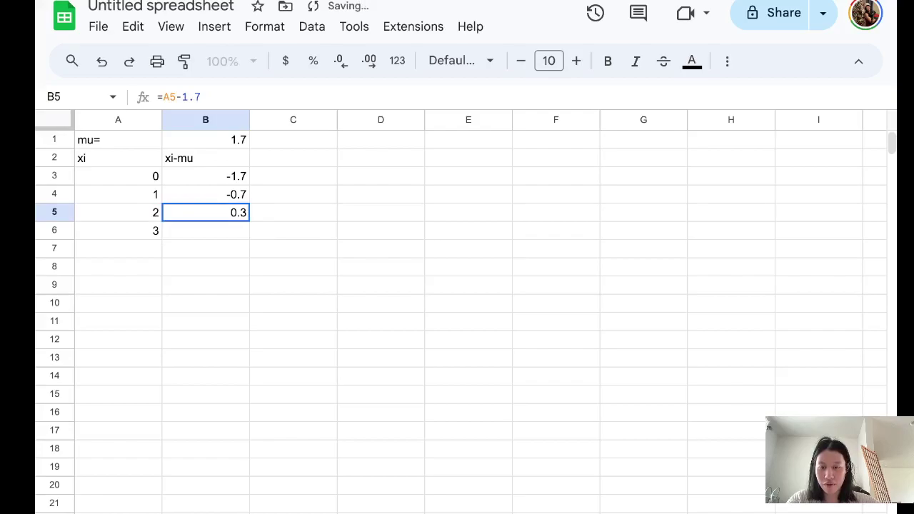
pyautogui.click(206, 230)
pyautogui.write('=')
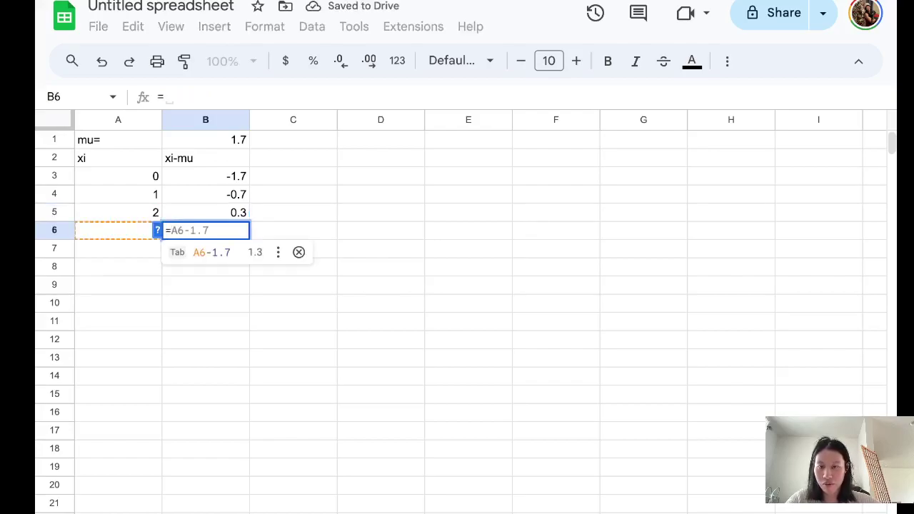
pyautogui.press('Tab')
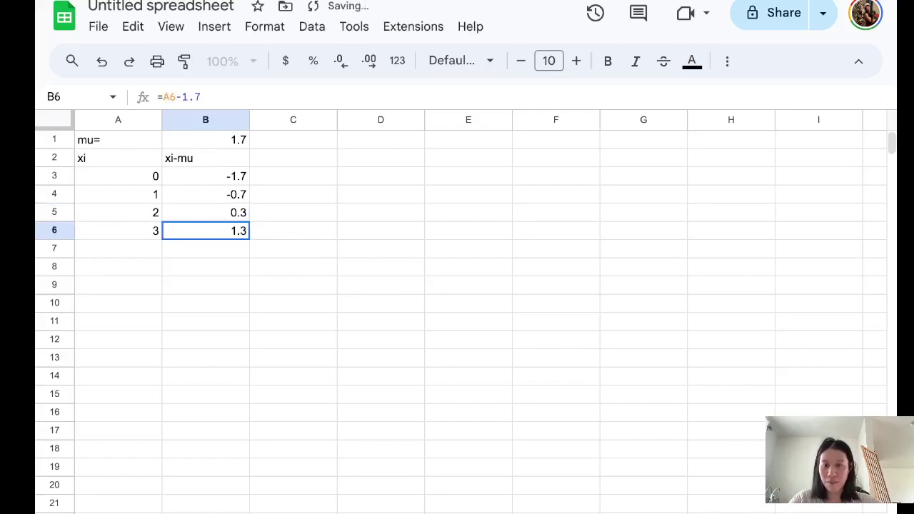
# Step: Enter the heading "(xi-mu)^2" in C2 and square the first deviation in C3 with =B3^2
pyautogui.click(293, 158)
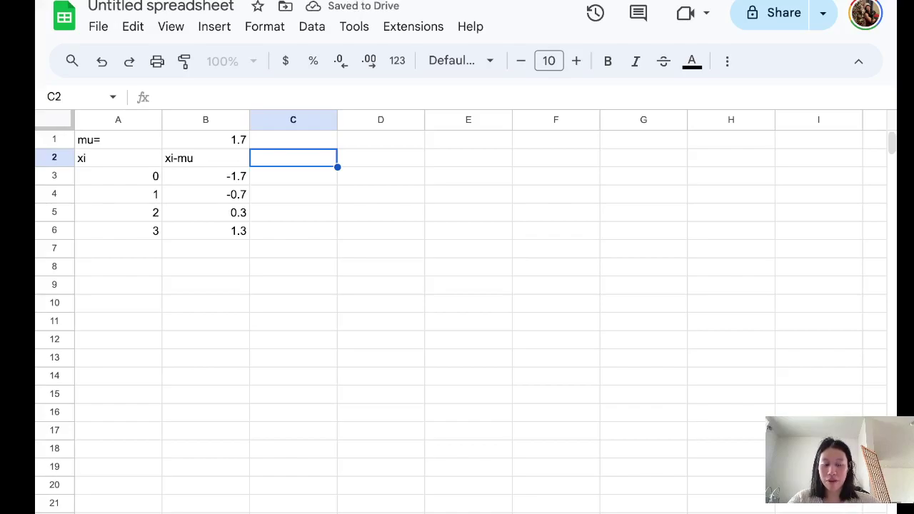
pyautogui.write('(xi-')
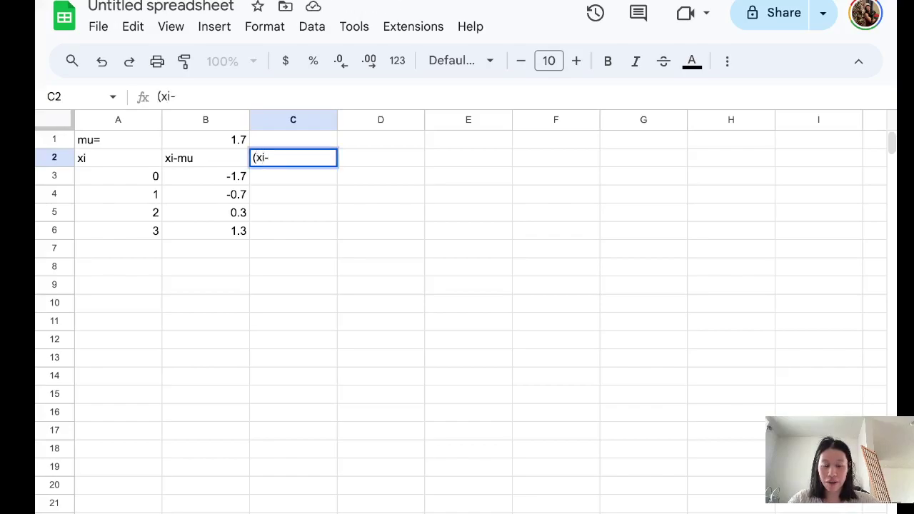
pyautogui.write('mu')
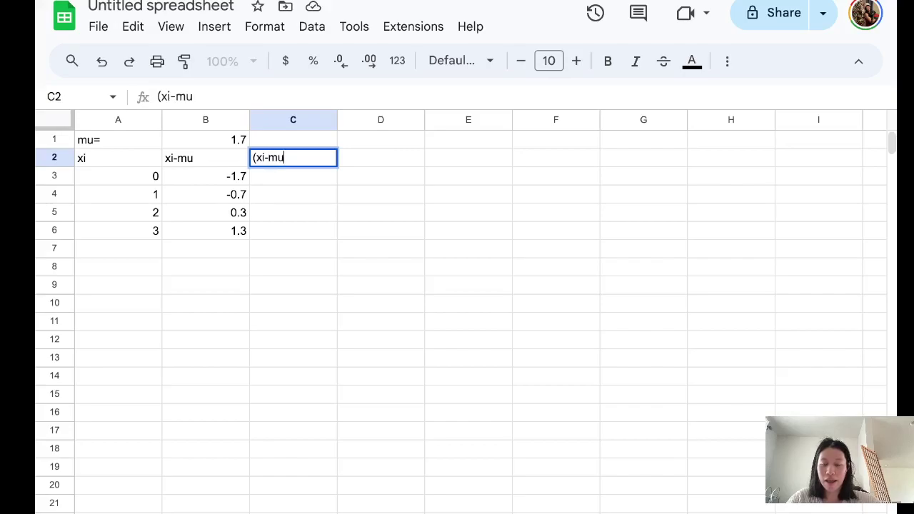
pyautogui.write(')^2')
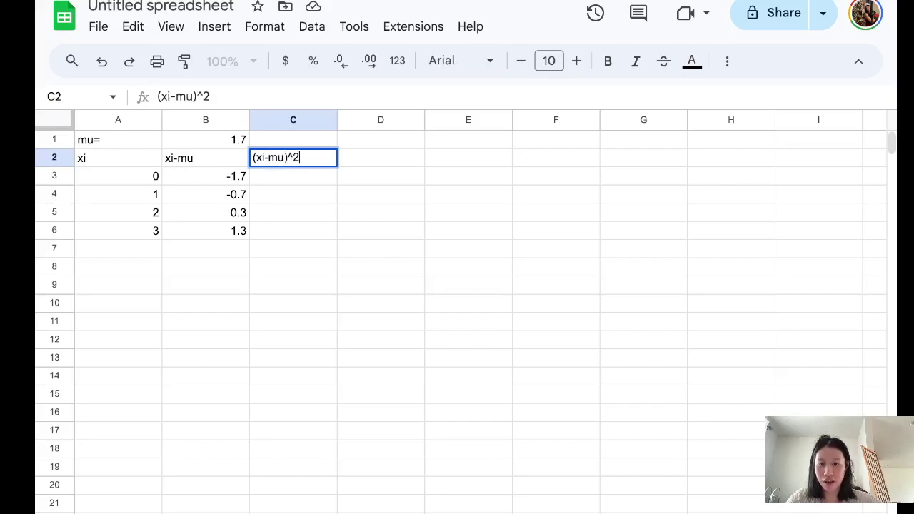
pyautogui.press('Return')
pyautogui.write('=')
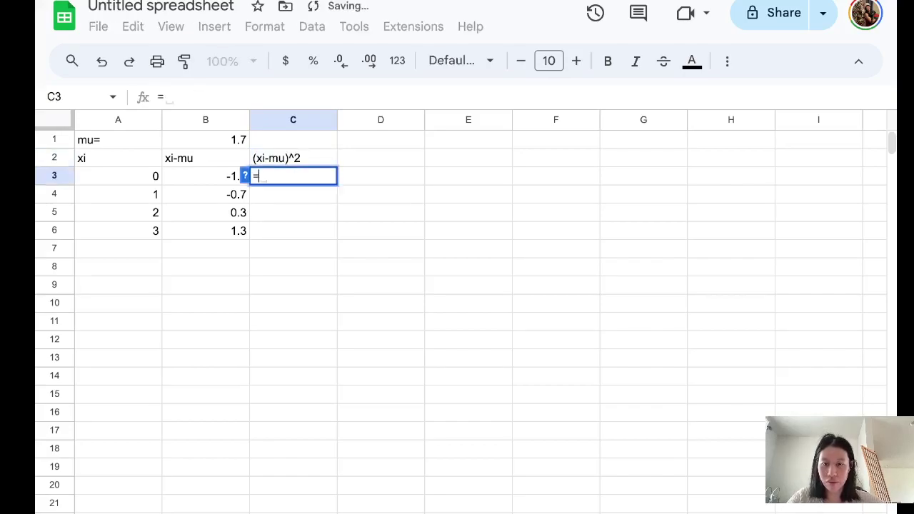
pyautogui.press('Left')
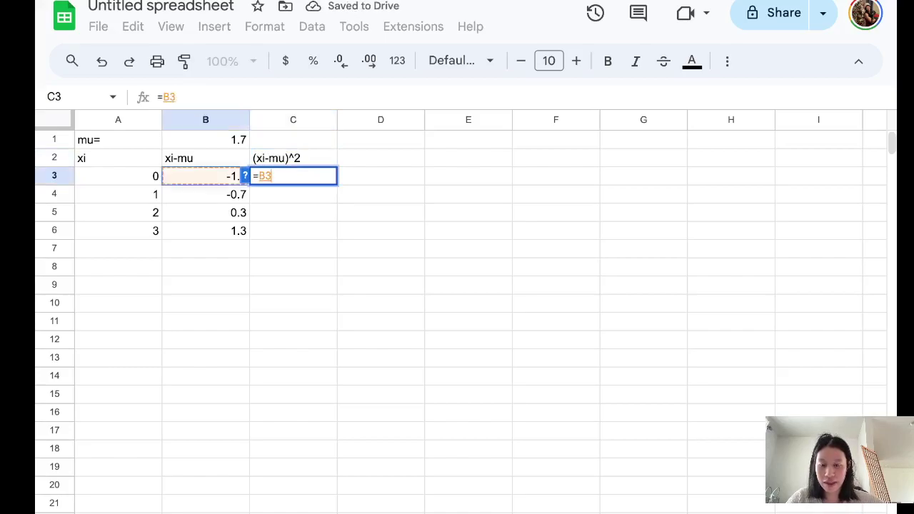
pyautogui.write('^2')
pyautogui.press('Return')
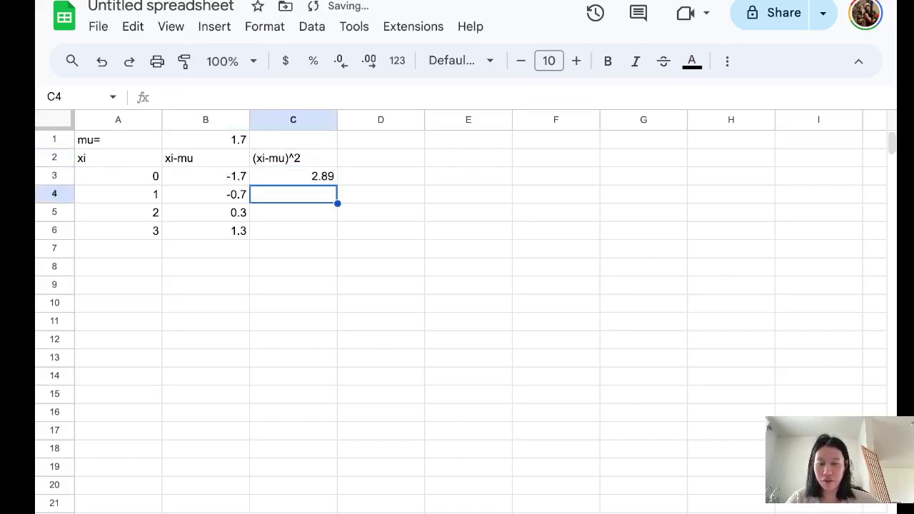
pyautogui.write('=')
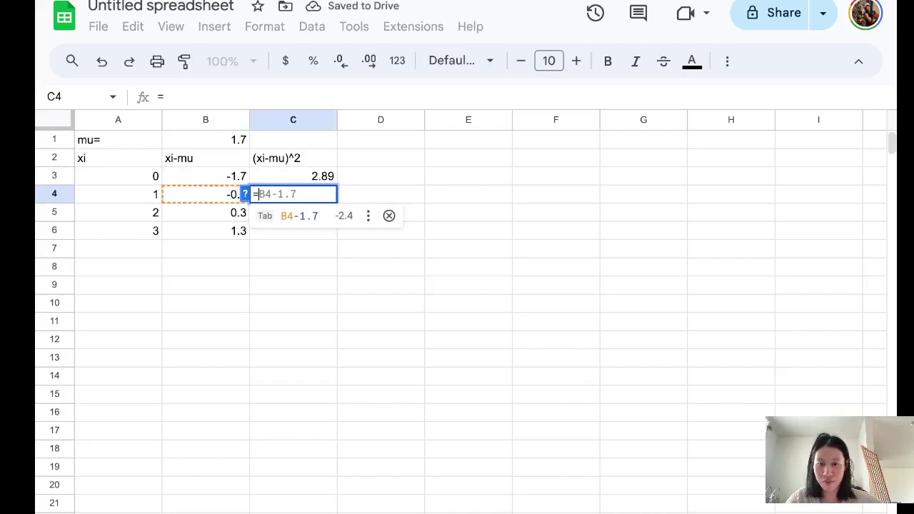
pyautogui.press('Right')
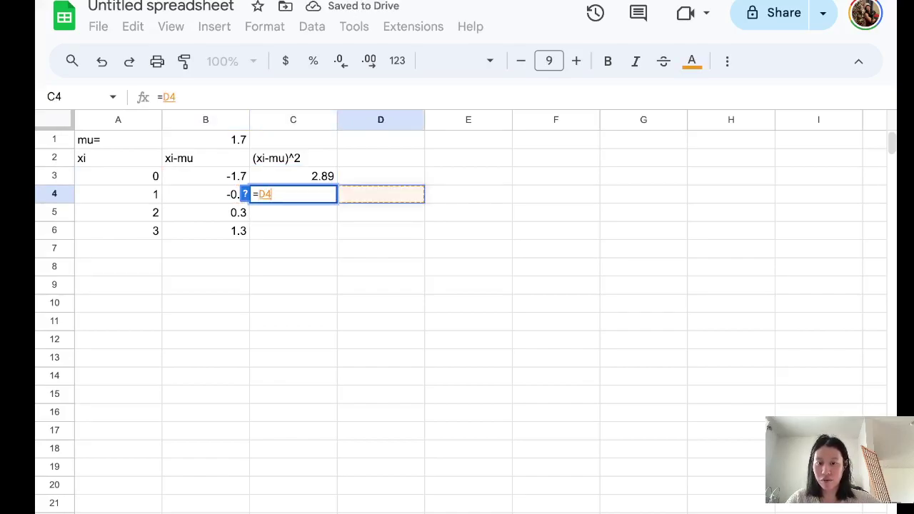
pyautogui.press('Return')
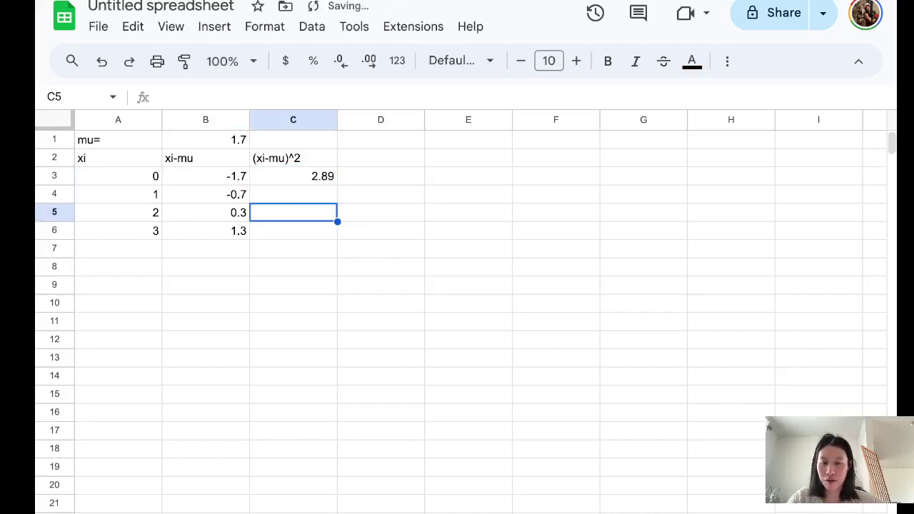
# Step: Square the remaining deviations in C4:C6 with the formulas =B4^2, =B5^2 and =B6^2
pyautogui.press('Up')
pyautogui.write('=')
pyautogui.press('Left')
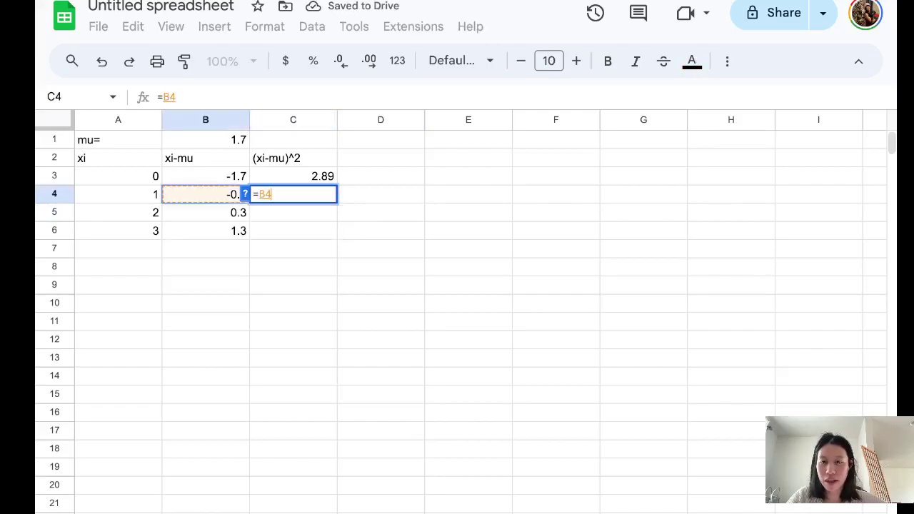
pyautogui.write('^2')
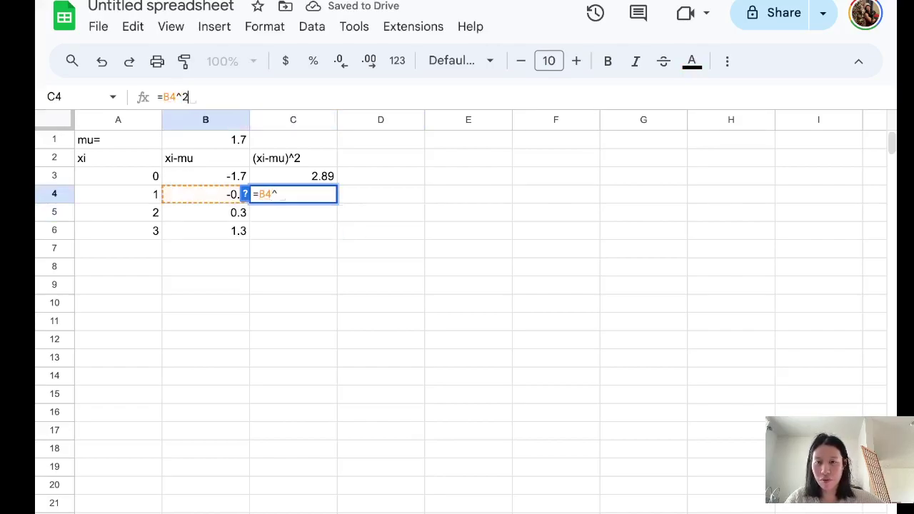
pyautogui.press('Return')
pyautogui.write('=')
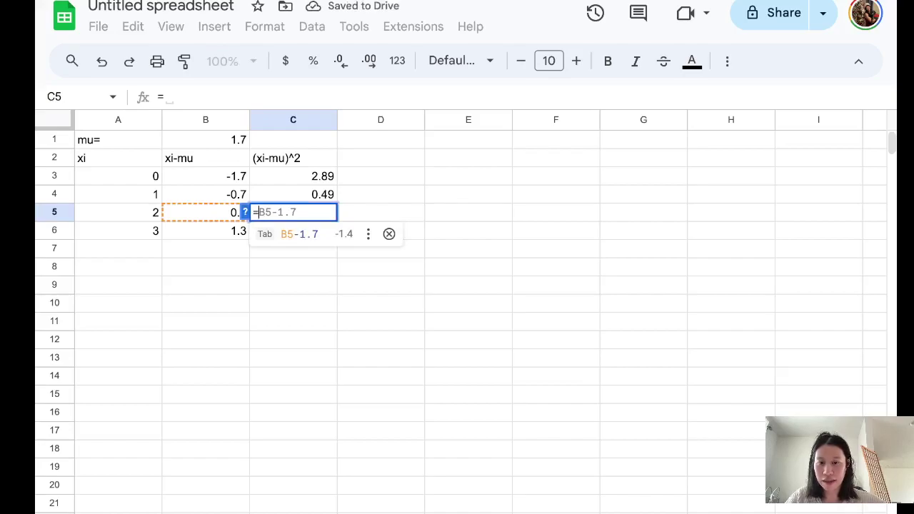
pyautogui.write('B5^2')
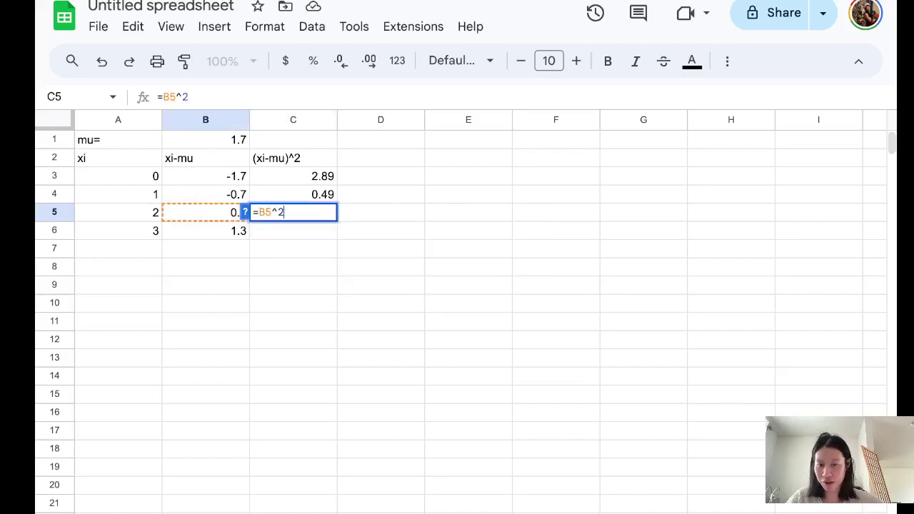
pyautogui.press('Return')
pyautogui.write('=')
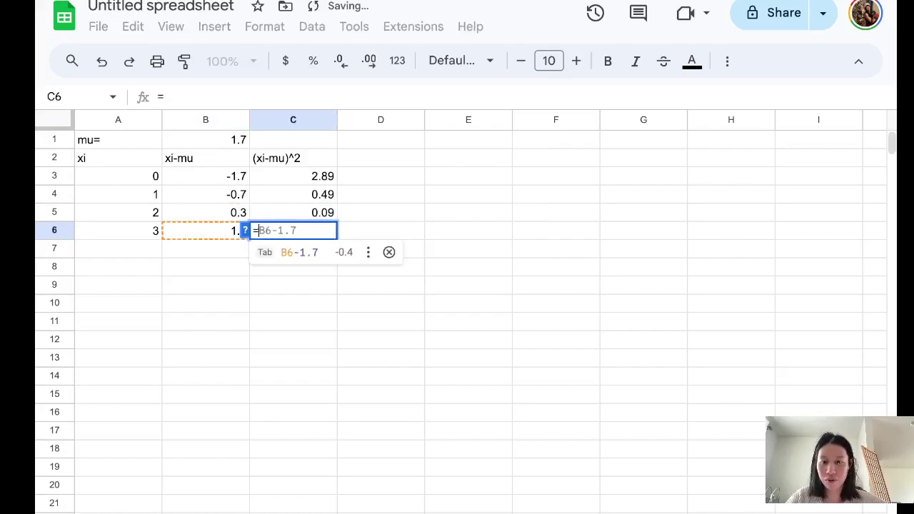
pyautogui.write('B6^2')
pyautogui.press('Return')
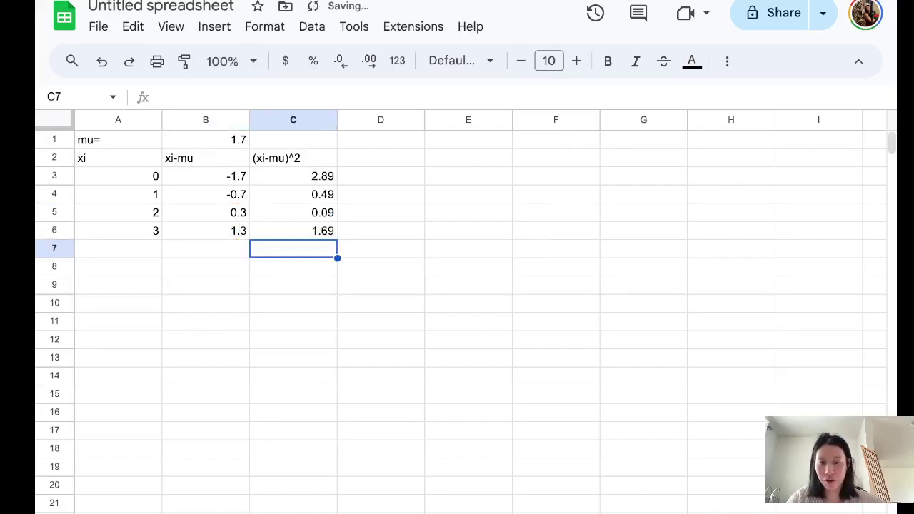
# Step: Review the squaring formula behind the first squared deviation in C3
pyautogui.click(293, 176)
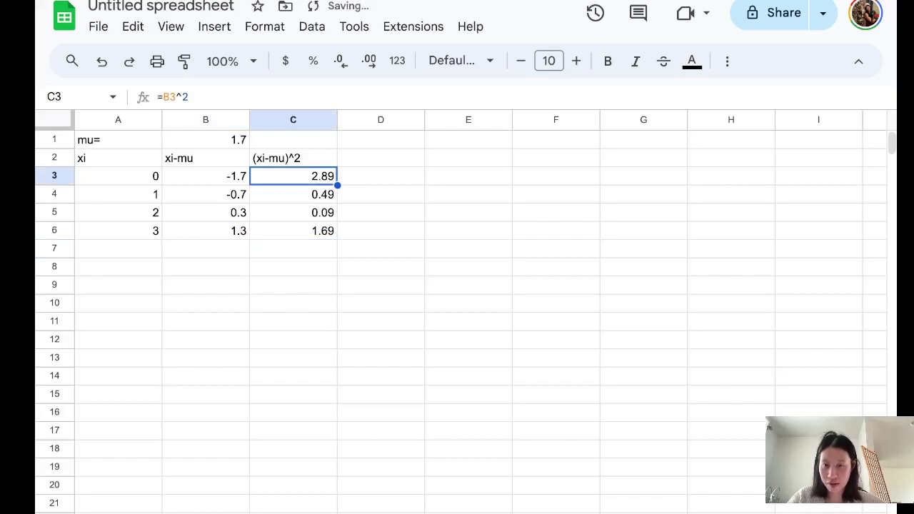
pyautogui.moveTo(189, 97); pyautogui.dragTo(157, 96)
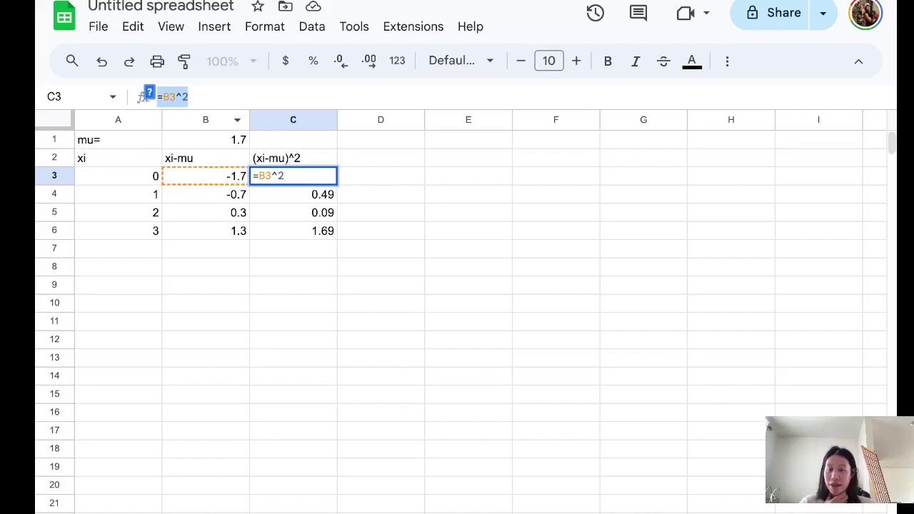
# Step: Enter the heading "(xi-mu)^28(pxi)" in D2 for the probability-weighted squared deviations
pyautogui.click(380, 158)
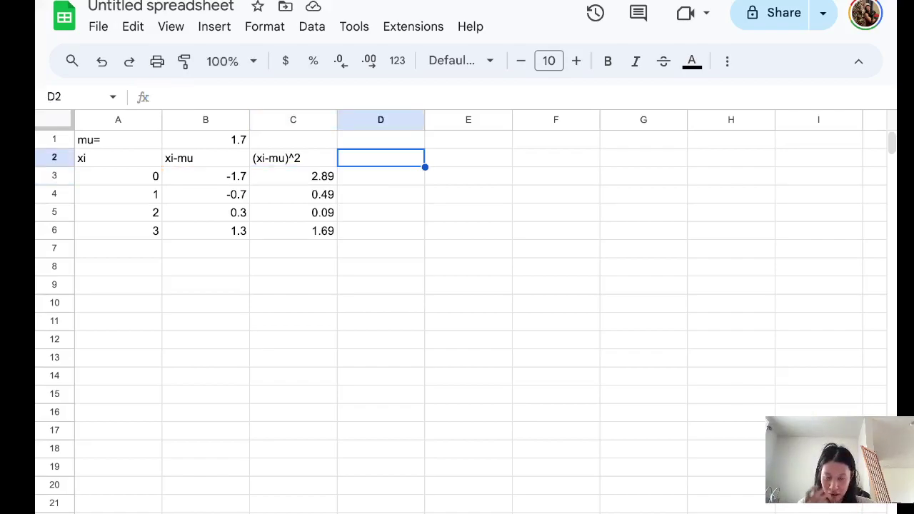
pyautogui.write('=')
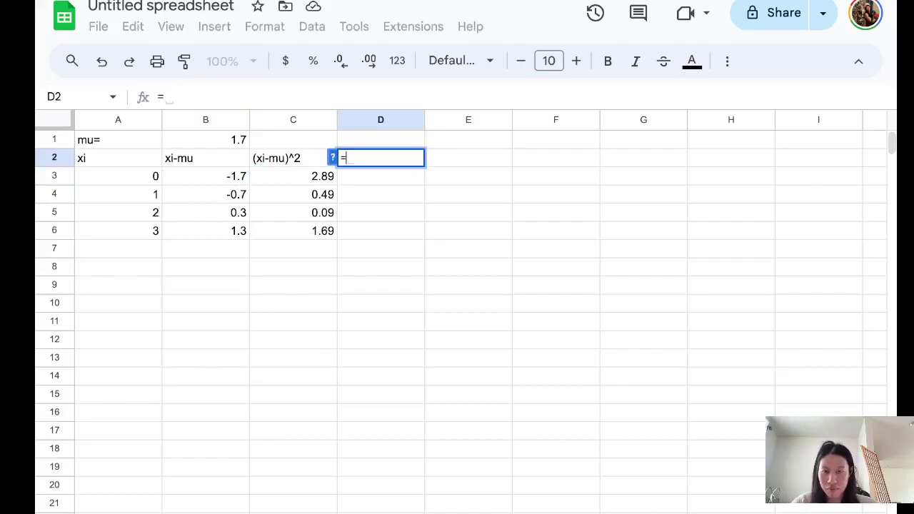
pyautogui.press('BackSpace')
pyautogui.write('(')
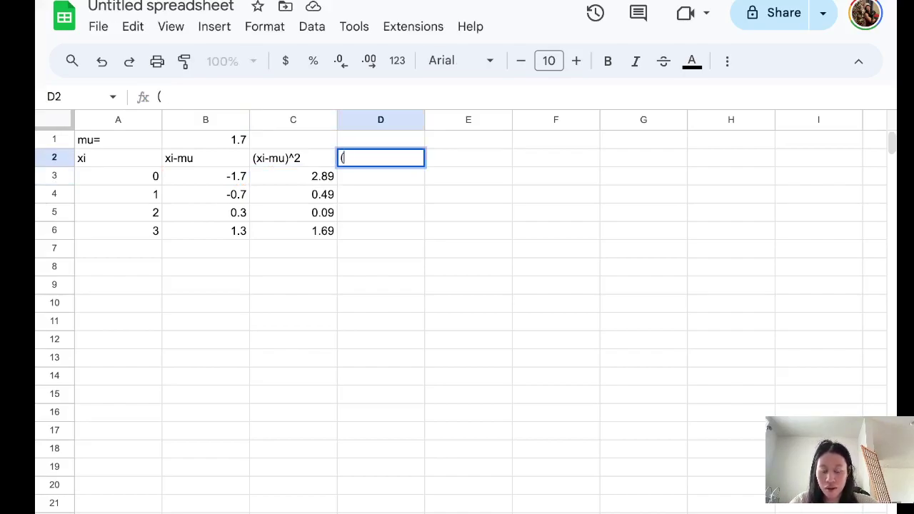
pyautogui.write('xi-m')
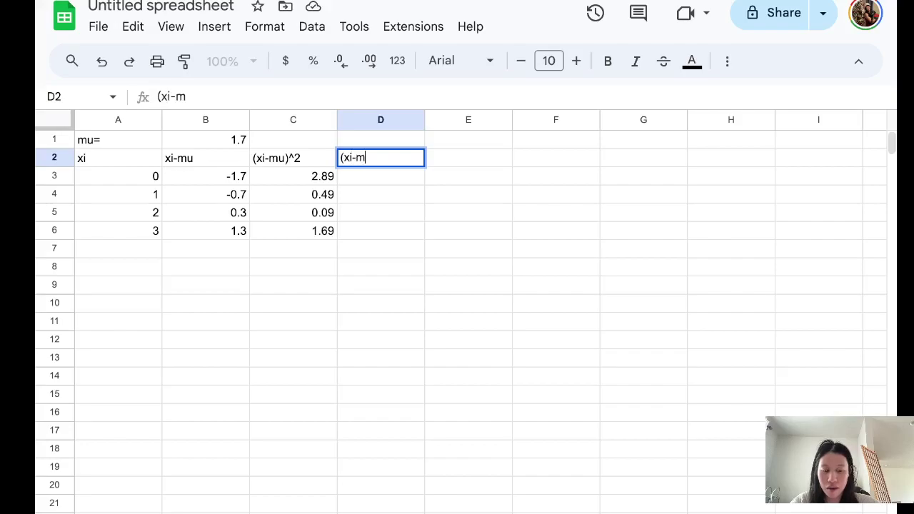
pyautogui.write('u)^2')
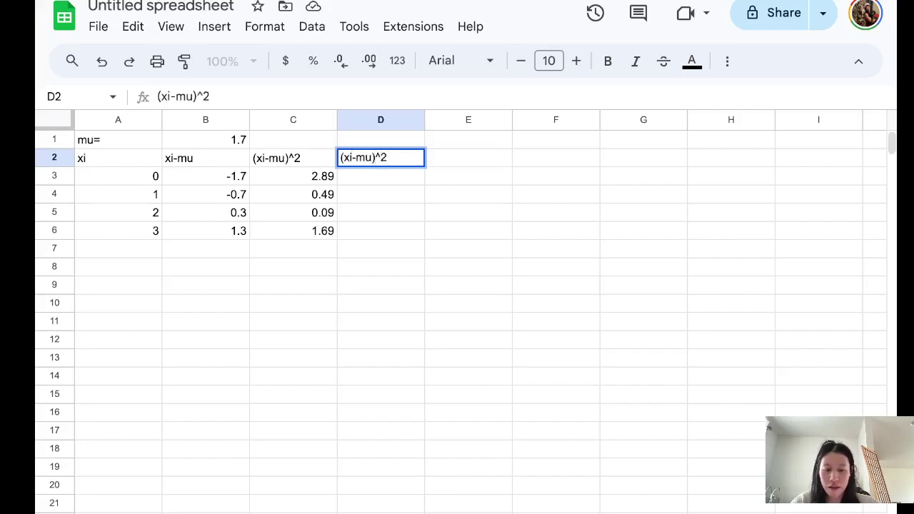
pyautogui.write('8(pxi)')
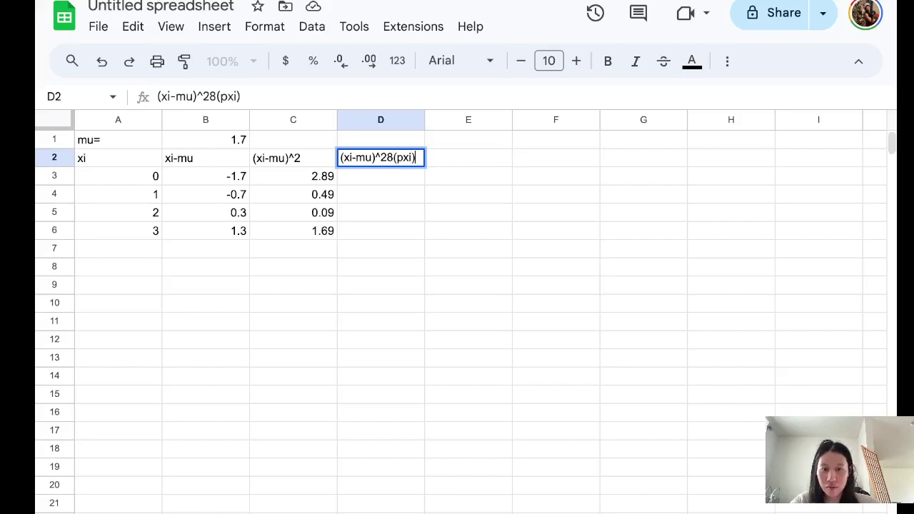
pyautogui.press('Return')
# Step: Correct the heading in D2 to read "(xi-mu)^2 *p(xi)"
pyautogui.click(380, 158)
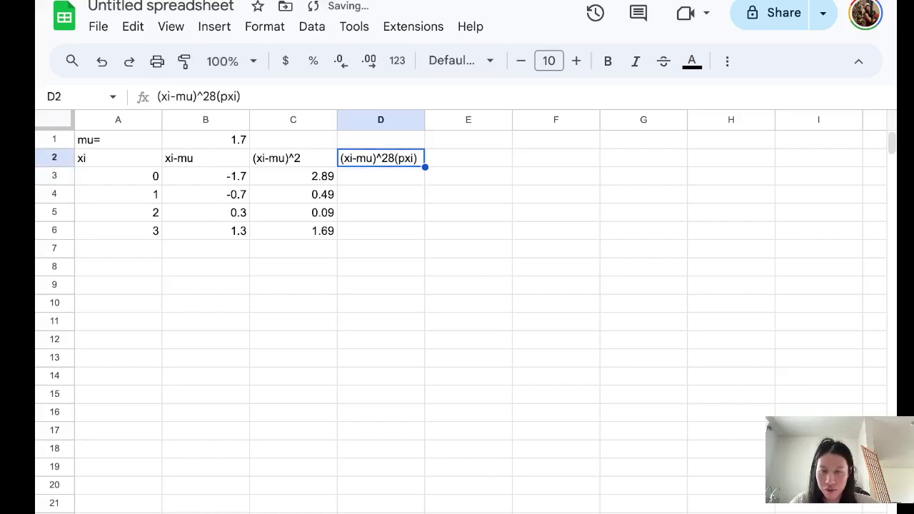
pyautogui.press('Return')
pyautogui.press('BackSpace')
pyautogui.press('BackSpace')
pyautogui.press('BackSpace')
pyautogui.press('BackSpace')
pyautogui.press('BackSpace')
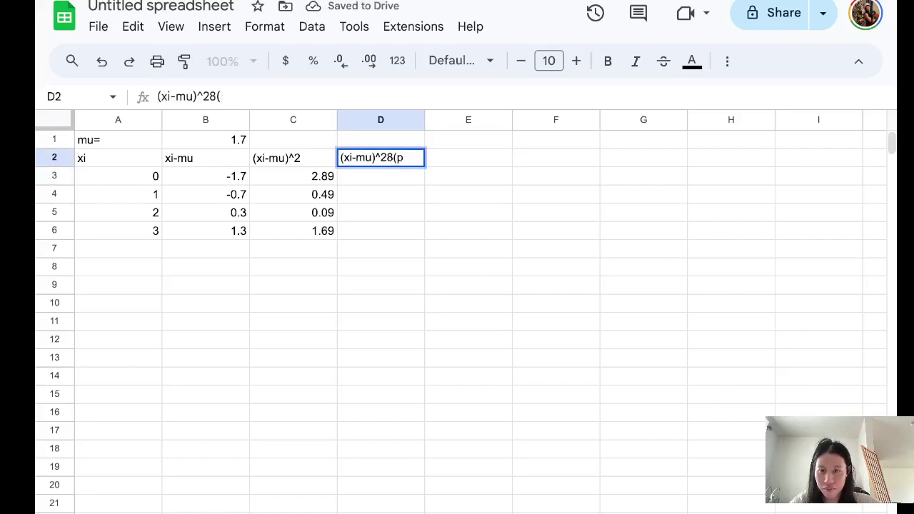
pyautogui.press('BackSpace')
pyautogui.write('8')
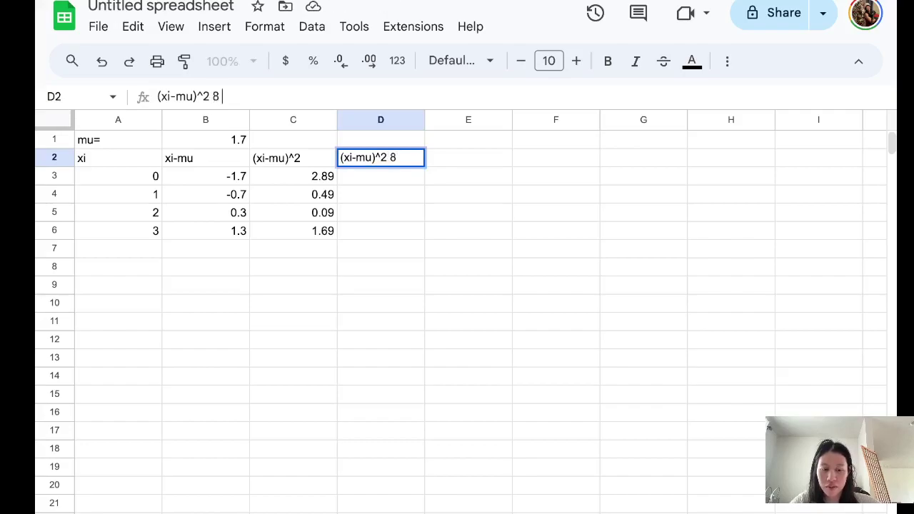
pyautogui.press('BackSpace')
pyautogui.write('*')
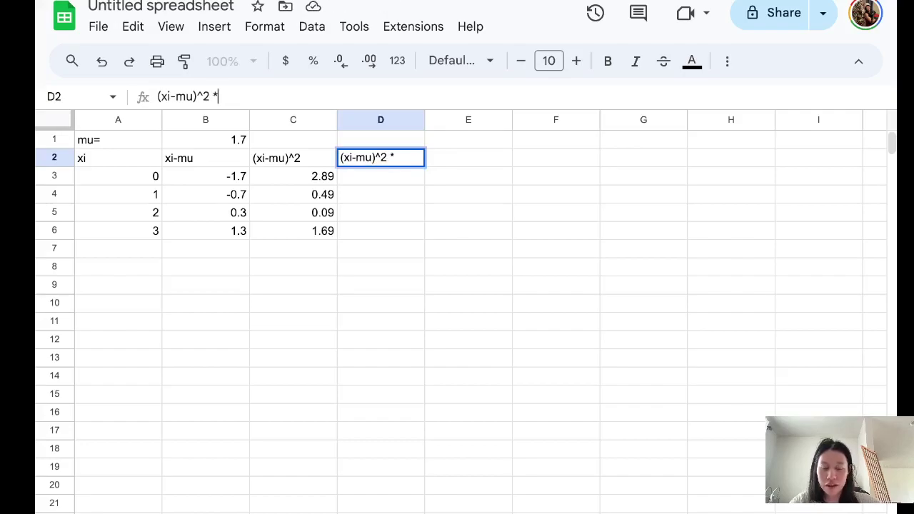
pyautogui.write('p(')
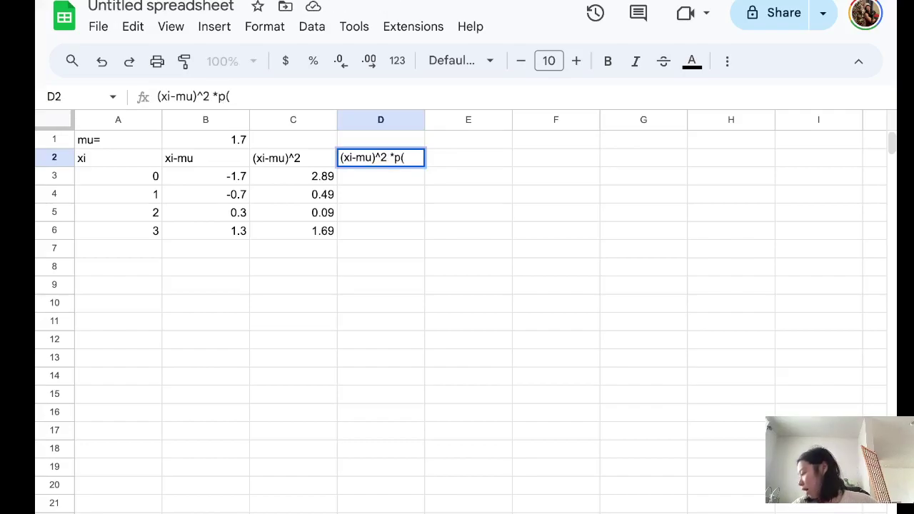
pyautogui.write('x')
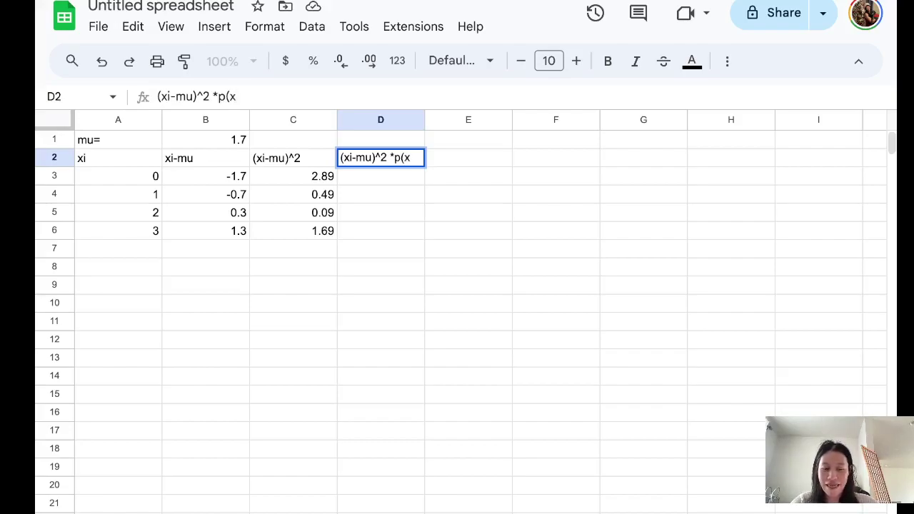
pyautogui.write('i)')
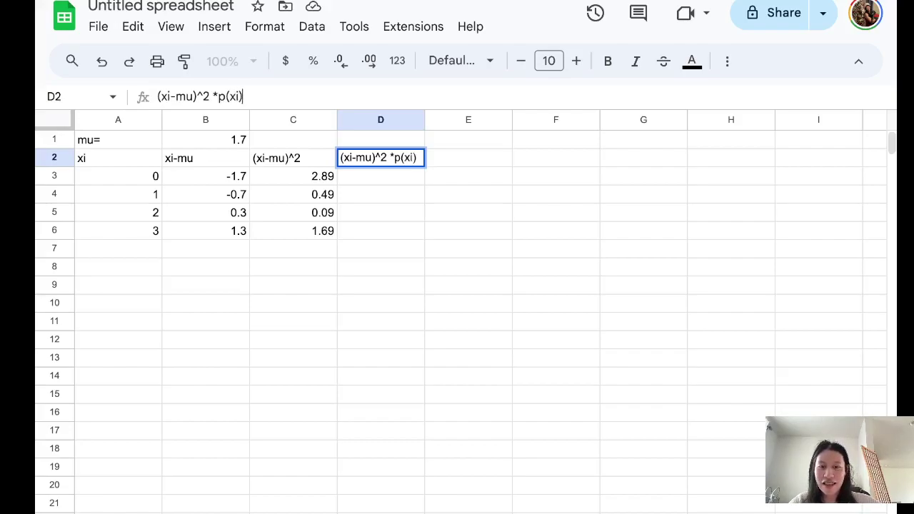
pyautogui.press('Return')
# Step: Weight the first squared deviation by its probability in D3 with the formula =C3*0.1
pyautogui.write('=')
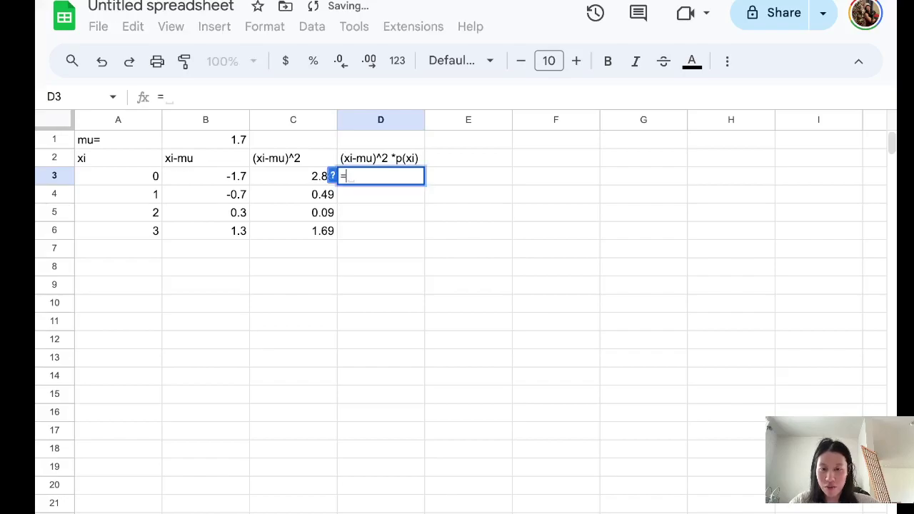
pyautogui.press('Left')
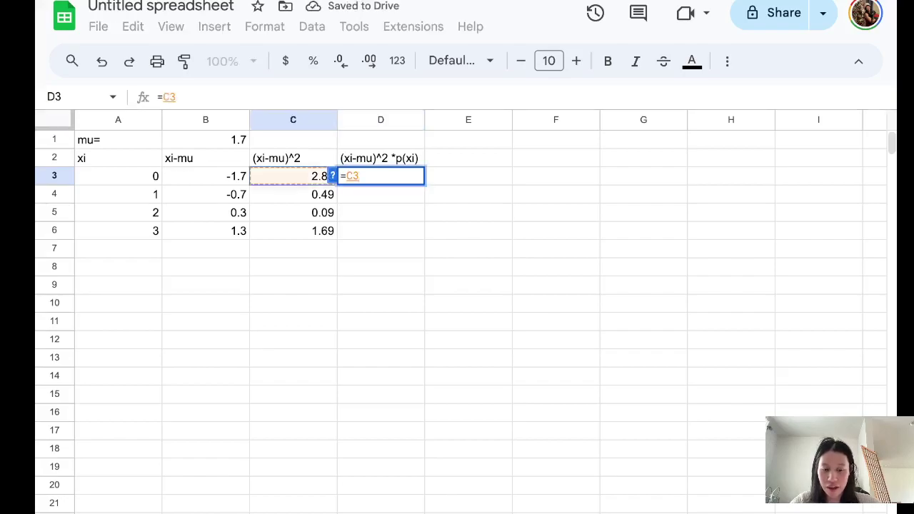
pyautogui.write('*')
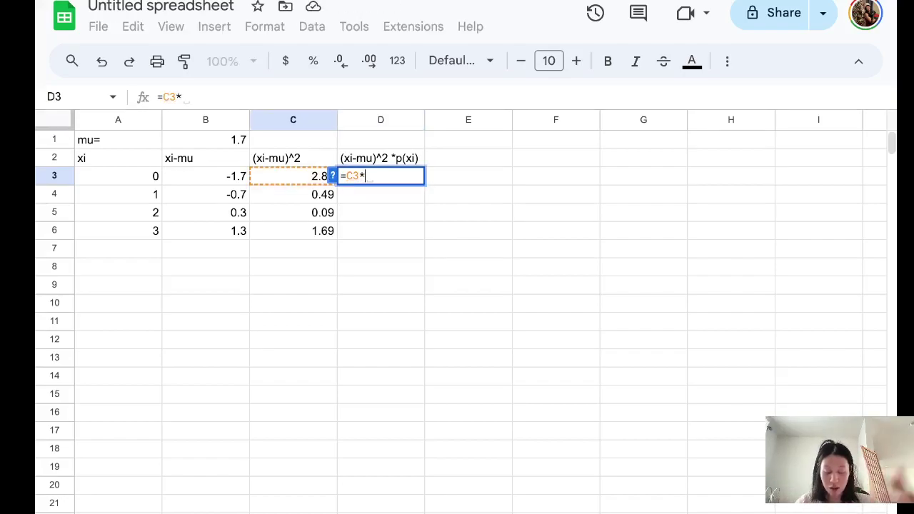
pyautogui.write('0.1')
pyautogui.press('Return')
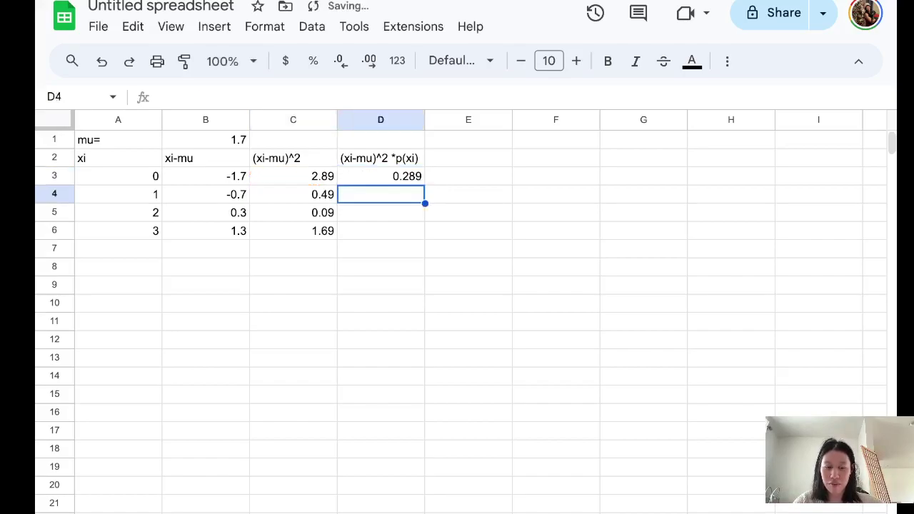
# Step: Weight the second squared deviation by its probability in D4 with the formula =C4*0.3
pyautogui.write('=')
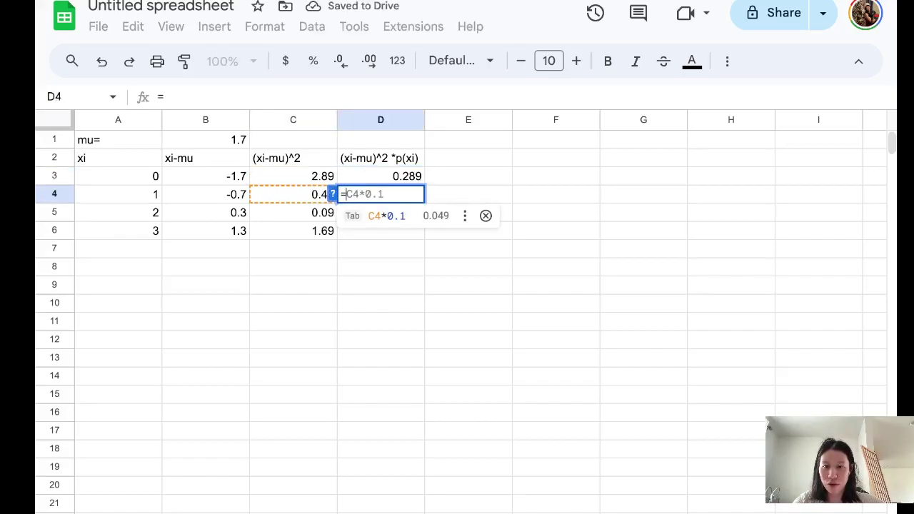
pyautogui.click(292, 194)
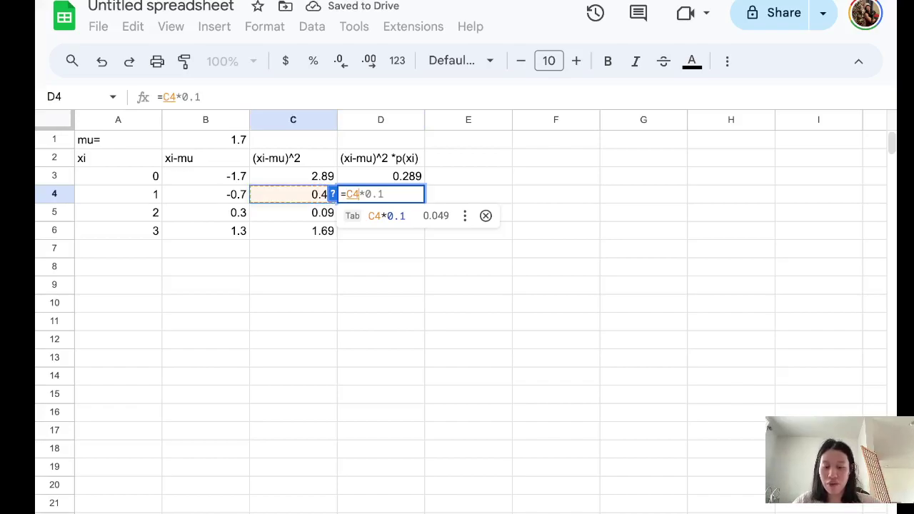
pyautogui.write('*')
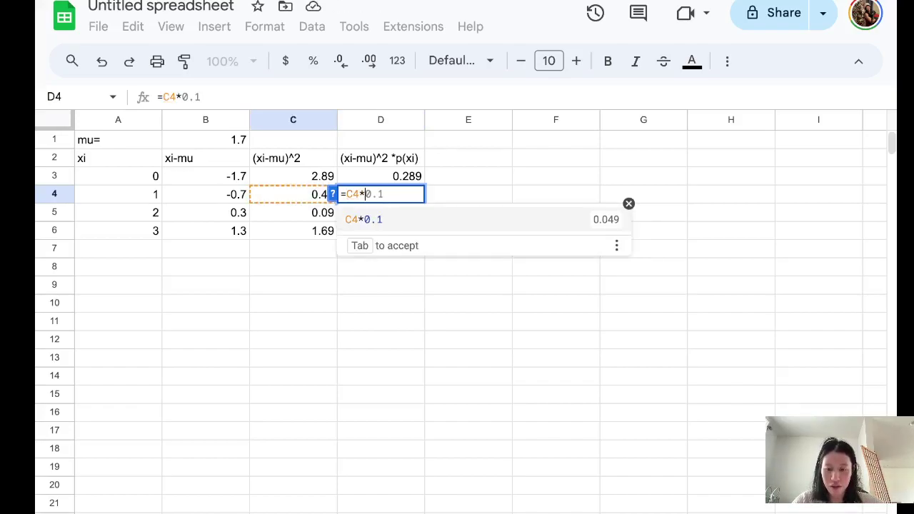
pyautogui.write('0.3')
pyautogui.press('Return')
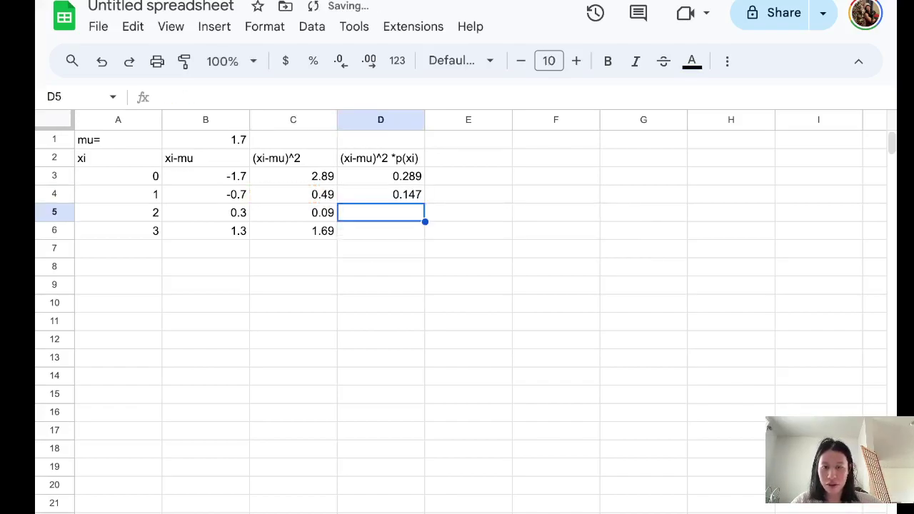
# Step: Weight the third squared deviation by its probability in D5 with the formula =C5*0.4
pyautogui.write('=')
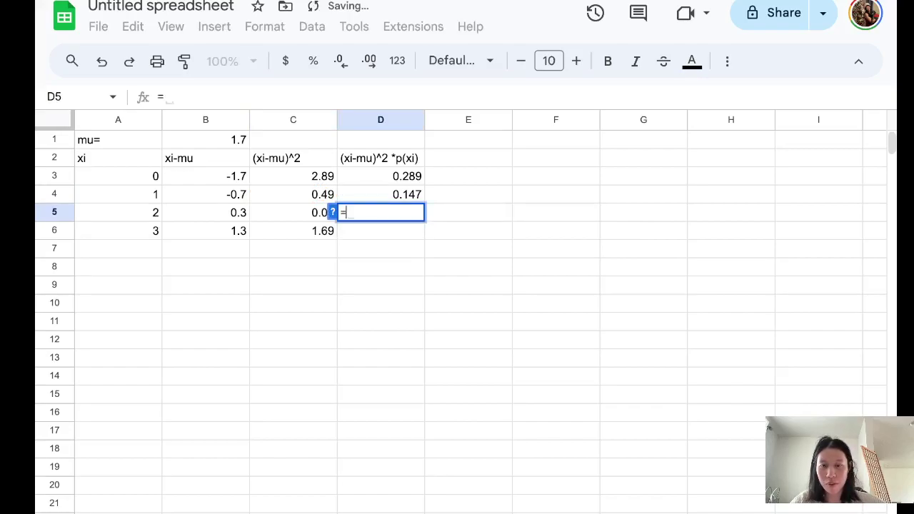
pyautogui.press('Left')
pyautogui.write('*')
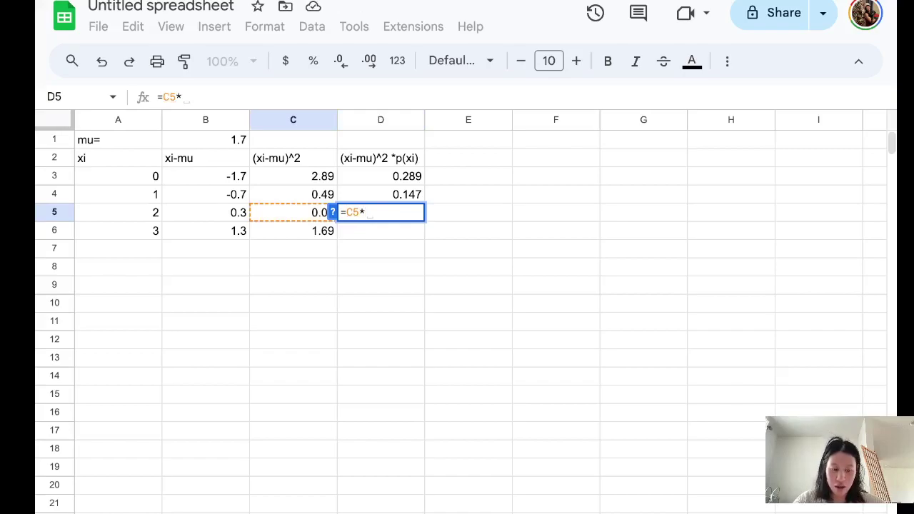
pyautogui.write('.4')
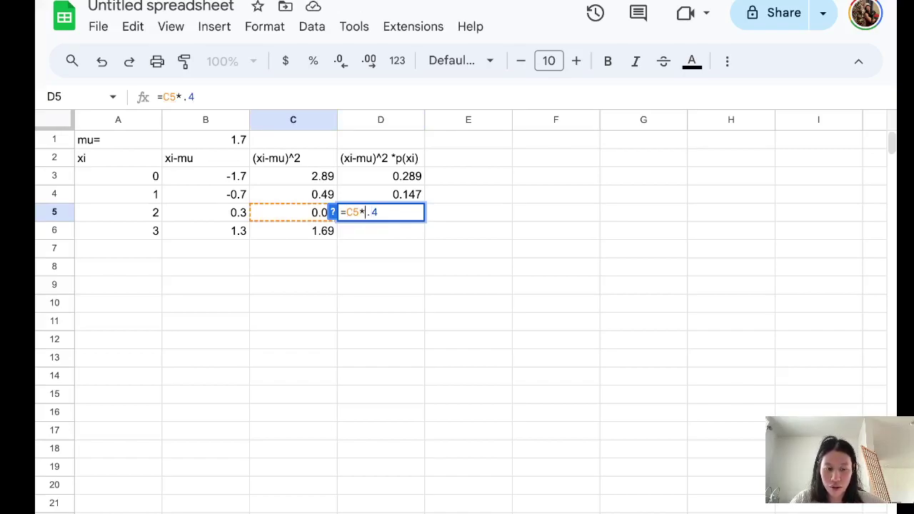
pyautogui.write('0')
pyautogui.press('Return')
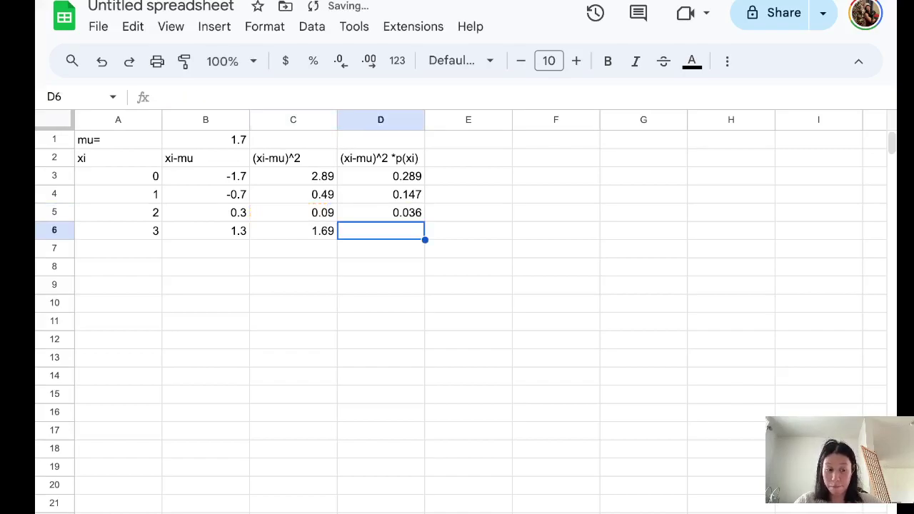
# Step: Weight the fourth squared deviation by its probability in D6 with the formula =C6*0.2
pyautogui.write('=')
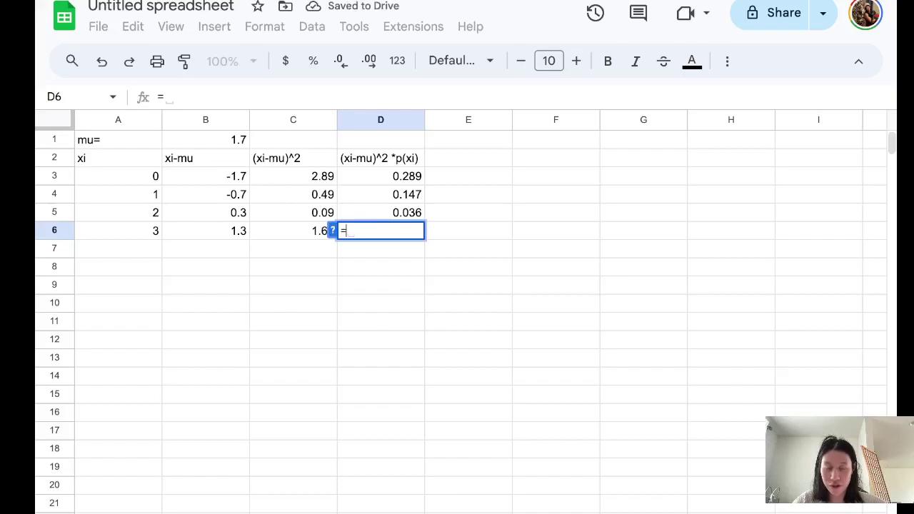
pyautogui.press('Left')
pyautogui.write('*')
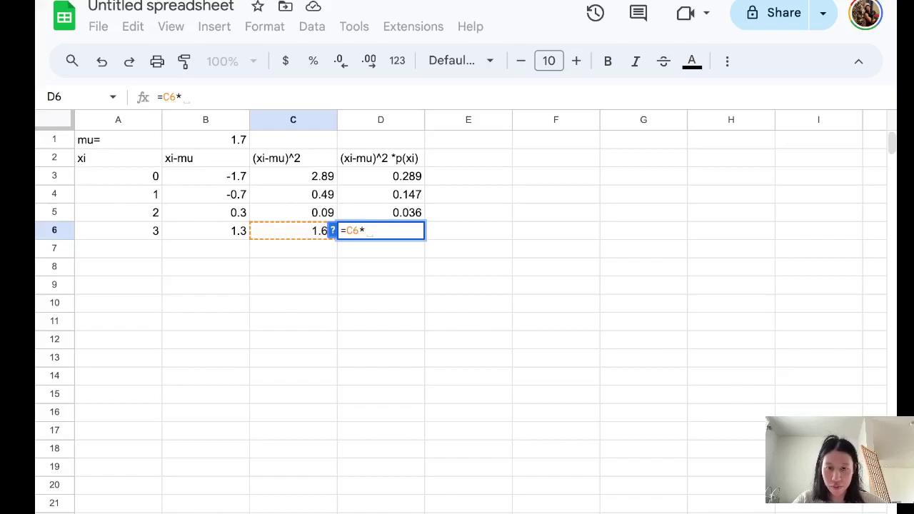
pyautogui.write('0.2')
pyautogui.press('Return')
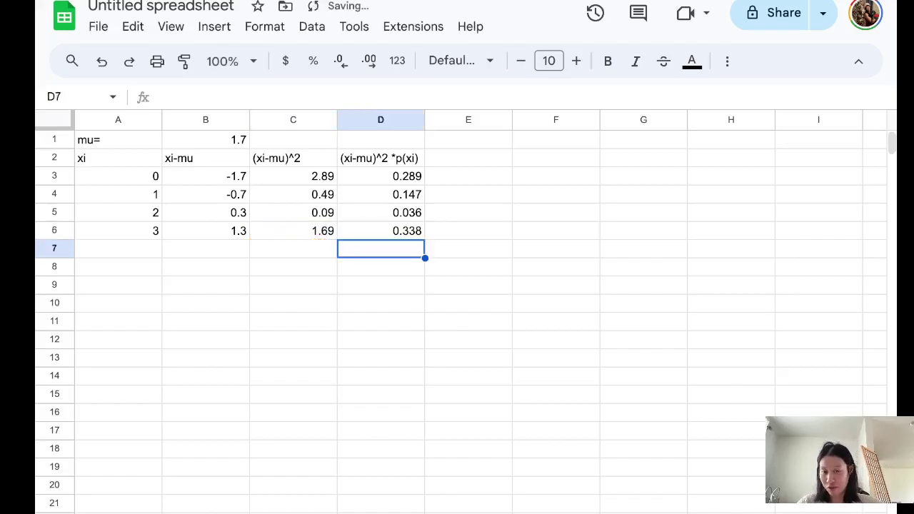
# Step: Enter the variance label "Var=sum=" in D8 and start a formula in E8
pyautogui.press('Return')
pyautogui.press('Return')
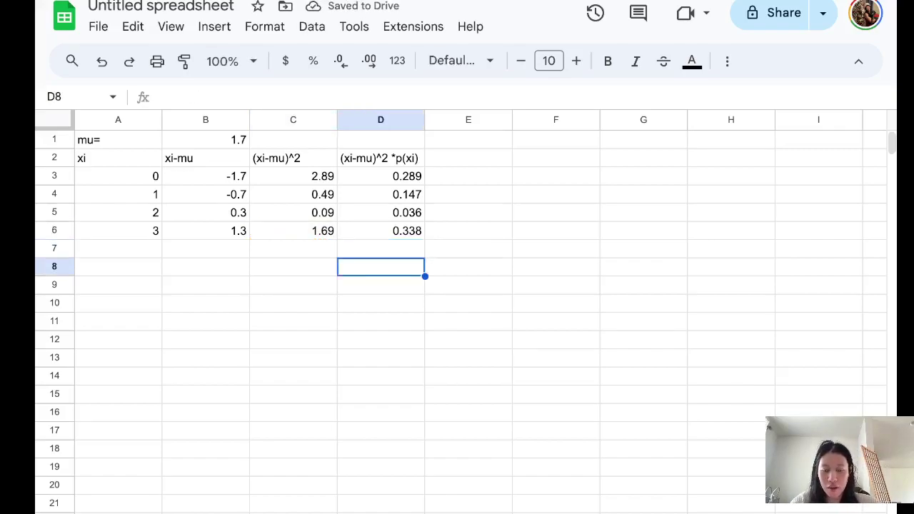
pyautogui.write('Var')
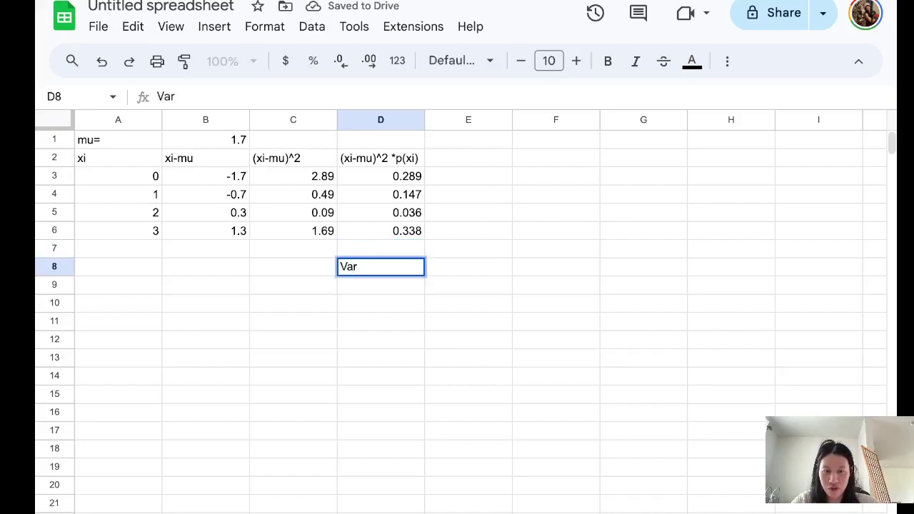
pyautogui.write('=sum-')
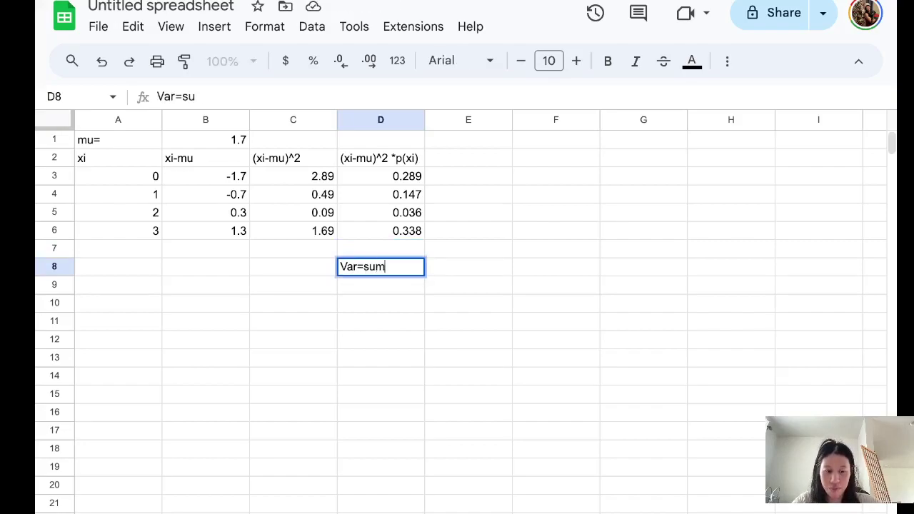
pyautogui.press('BackSpace')
pyautogui.write('=')
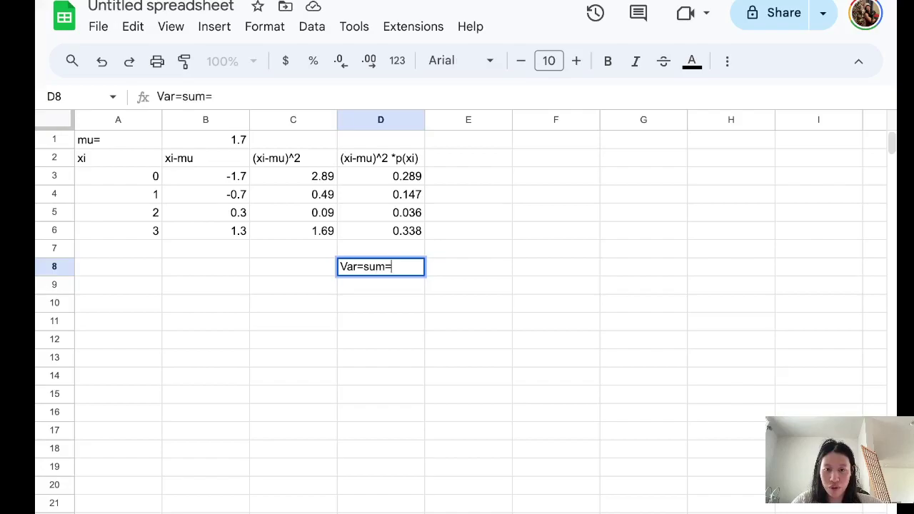
pyautogui.press('Tab')
pyautogui.write('=')
pyautogui.moveTo(381, 177); pyautogui.dragTo(380, 230)
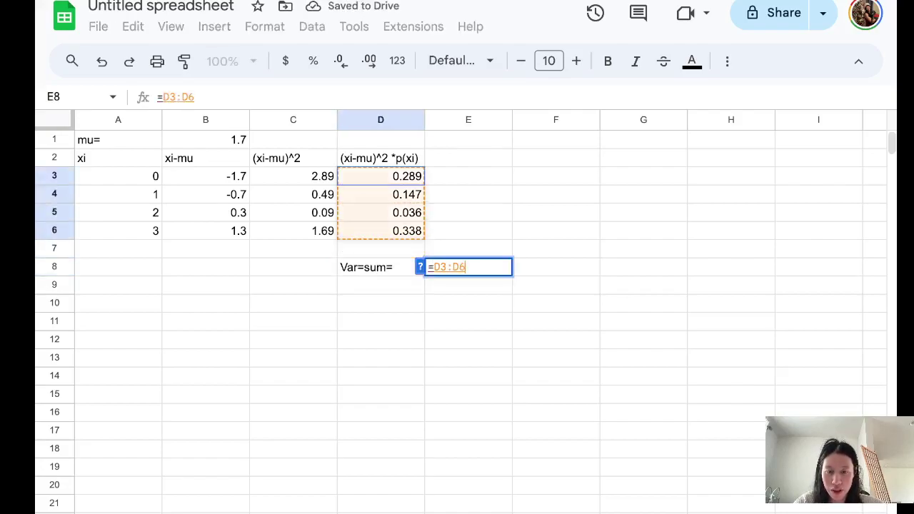
pyautogui.press('BackSpace')
pyautogui.press('BackSpace')
pyautogui.press('BackSpace')
pyautogui.press('BackSpace')
pyautogui.press('BackSpace')
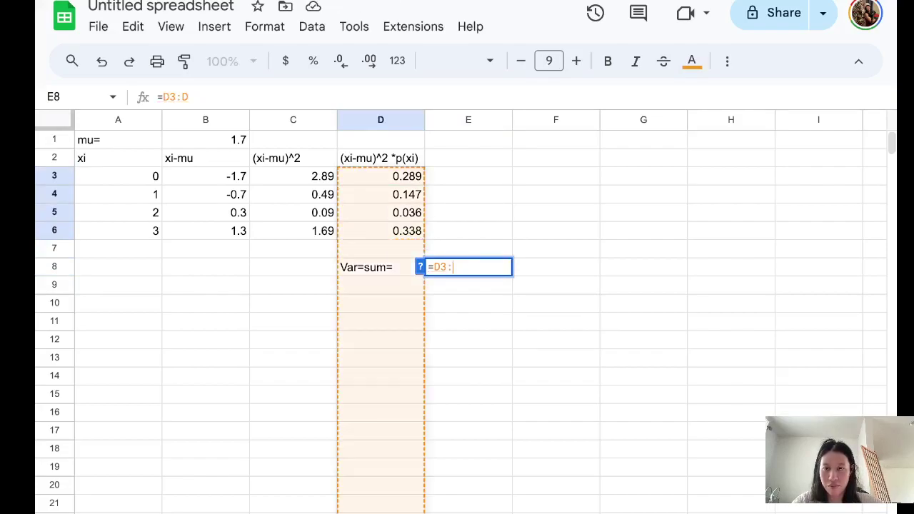
# Step: Complete the variance formula in E8 as the sum of the weighted squared deviations D3:D6
pyautogui.write('sum')
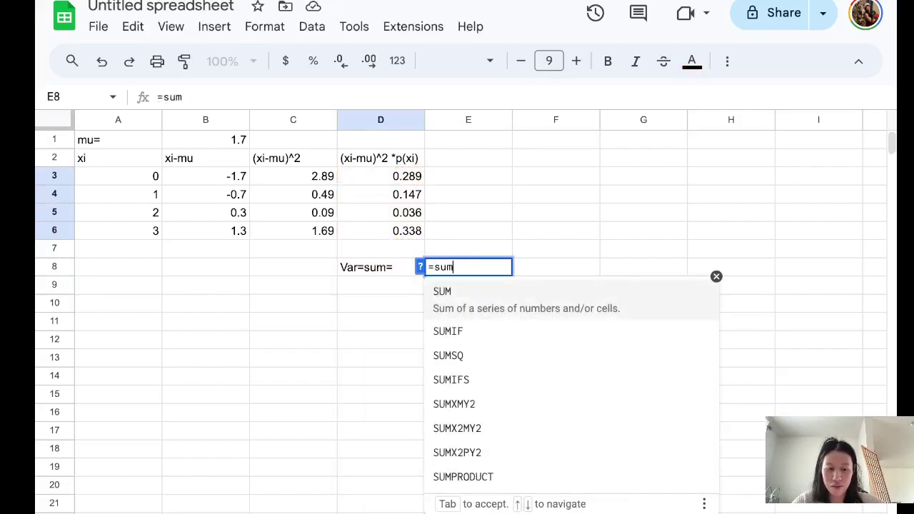
pyautogui.write('(')
pyautogui.moveTo(381, 176); pyautogui.dragTo(381, 230)
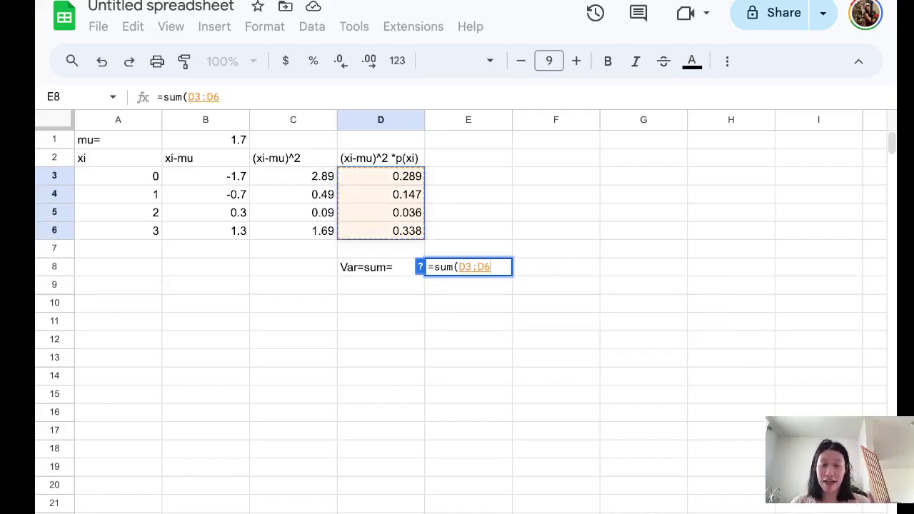
pyautogui.press('Return')
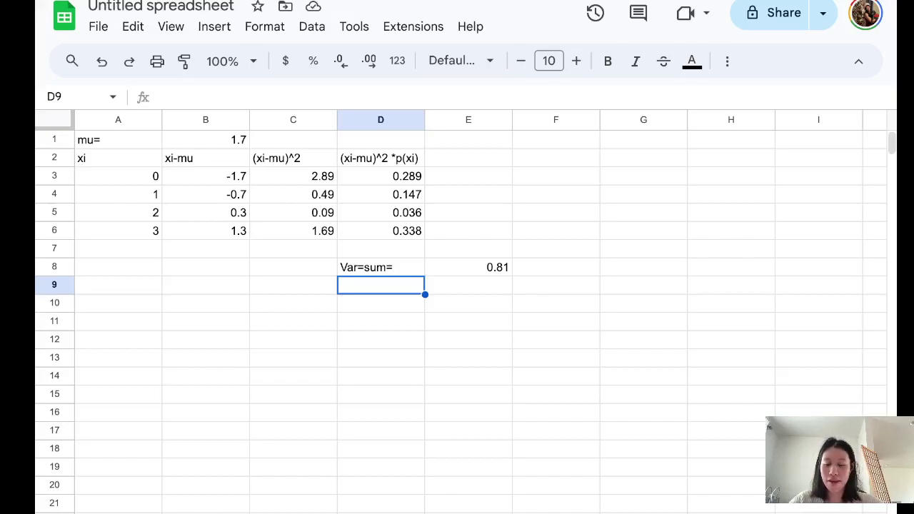
# Step: Enter the label "SD=" in D9 and the incomplete formula =sqrt in E9
pyautogui.write('SD=')
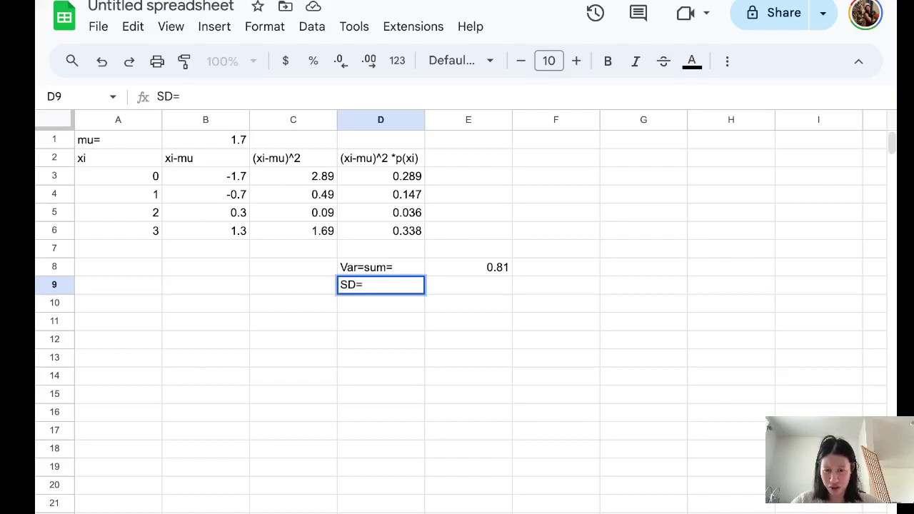
pyautogui.press('Tab')
pyautogui.write('=')
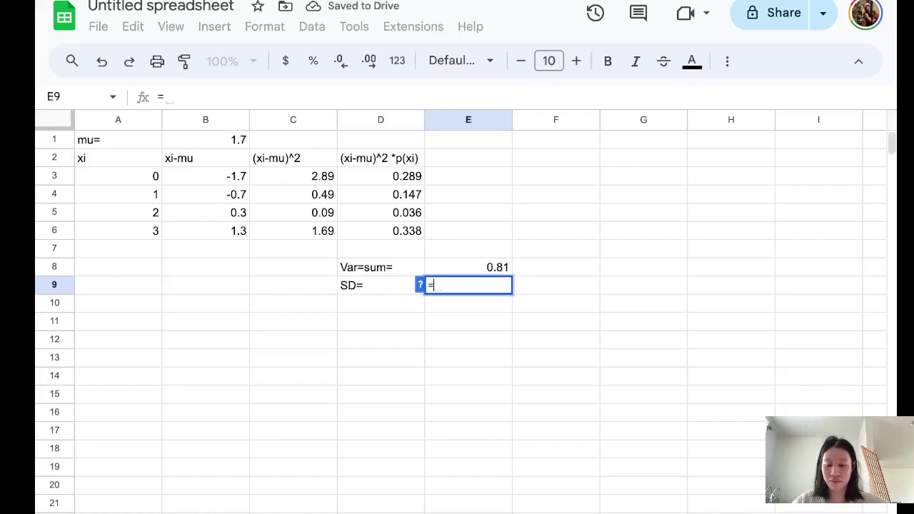
pyautogui.write('sqrt')
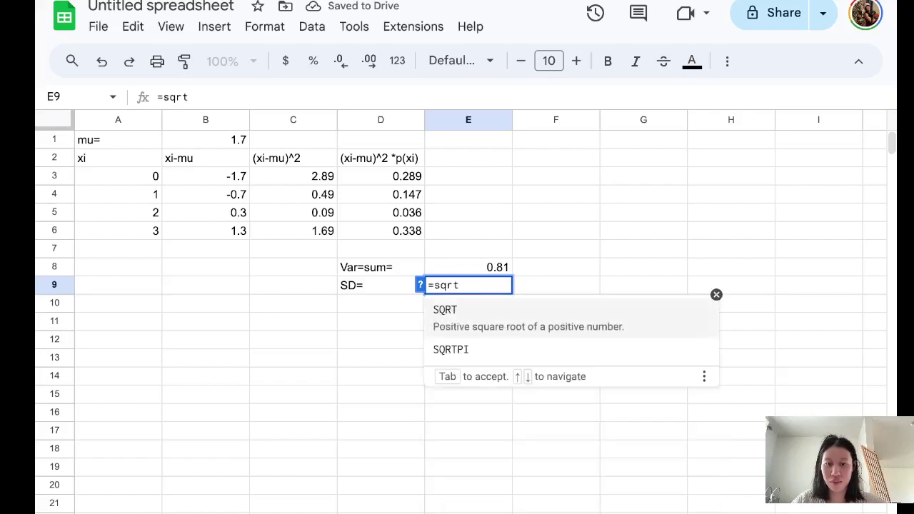
pyautogui.click(467, 267)
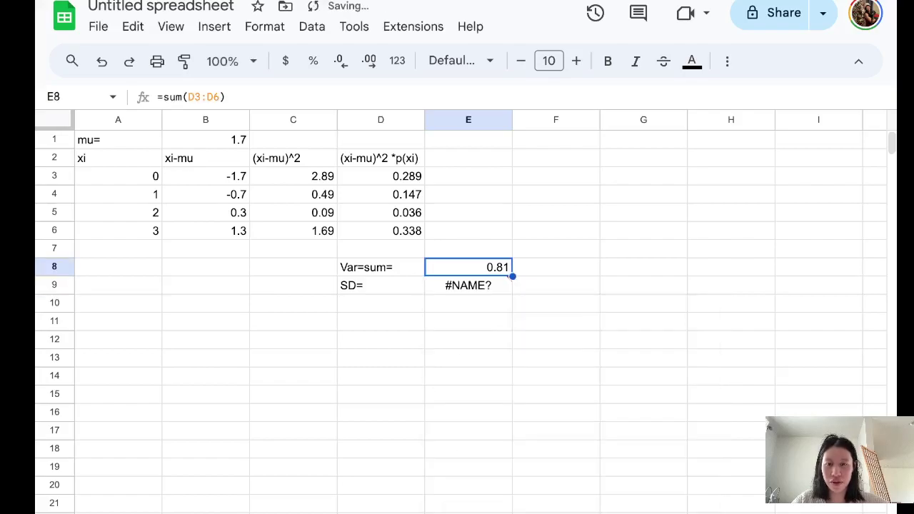
# Step: Correct the standard deviation formula in E9 to the square root of the variance, SQRT of E8
pyautogui.click(467, 285)
pyautogui.click(191, 96)
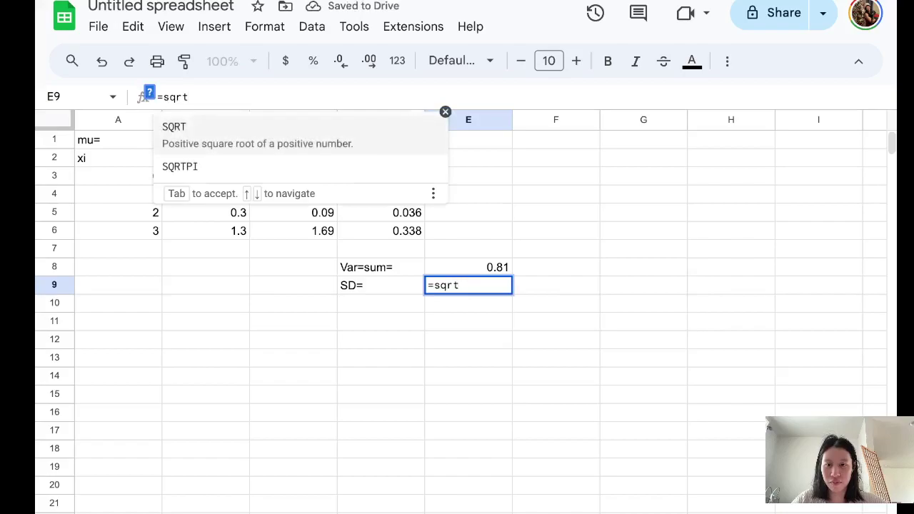
pyautogui.press('Tab')
pyautogui.press('Up')
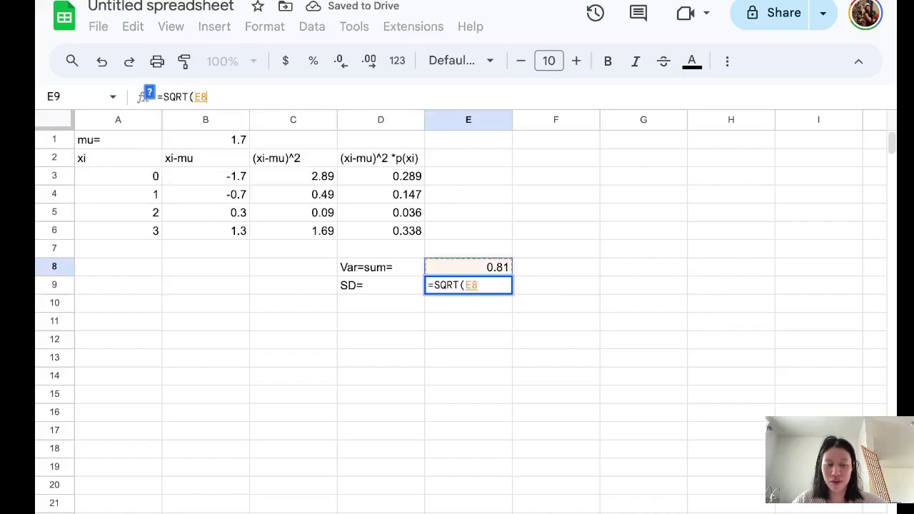
pyautogui.press('Return')
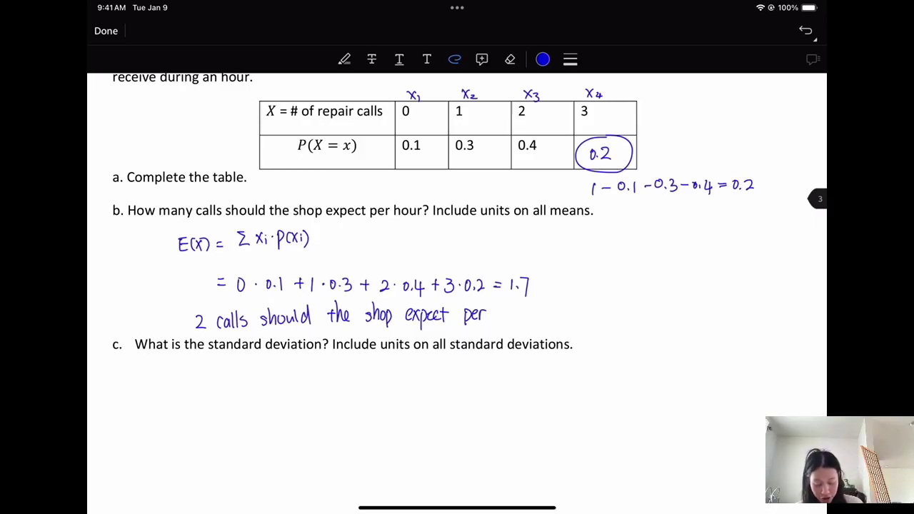
# Step: Switch to the PDF worksheet and handwrite "S.D = 0.9" under question c
pyautogui.scroll(-2, 457, 285)
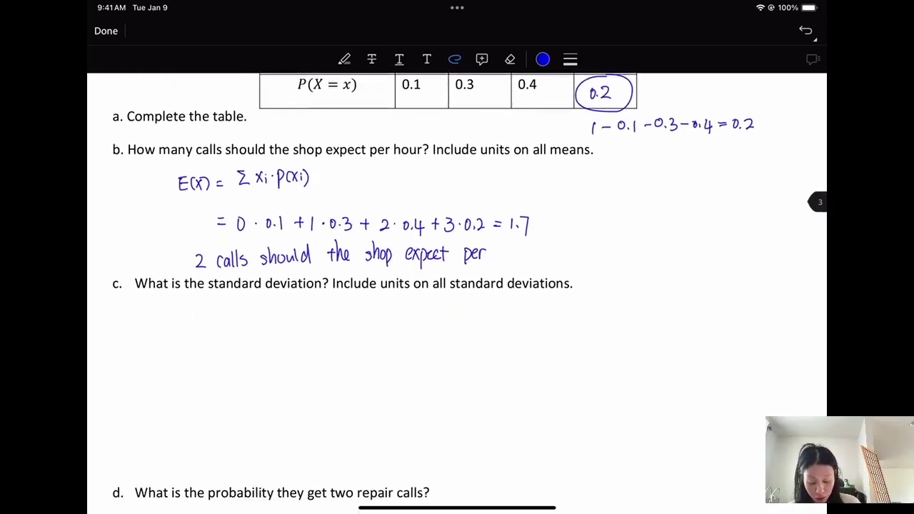
pyautogui.moveTo(227, 323)
pyautogui.mouseDown()
pyautogui.moveTo(220, 336)
pyautogui.moveTo(238, 337)
pyautogui.mouseUp()
pyautogui.click(228, 335)
pyautogui.moveTo(257, 324)
pyautogui.mouseDown()
pyautogui.moveTo(279, 322)
pyautogui.moveTo(296, 336)
pyautogui.mouseUp()
pyautogui.click(290, 329)
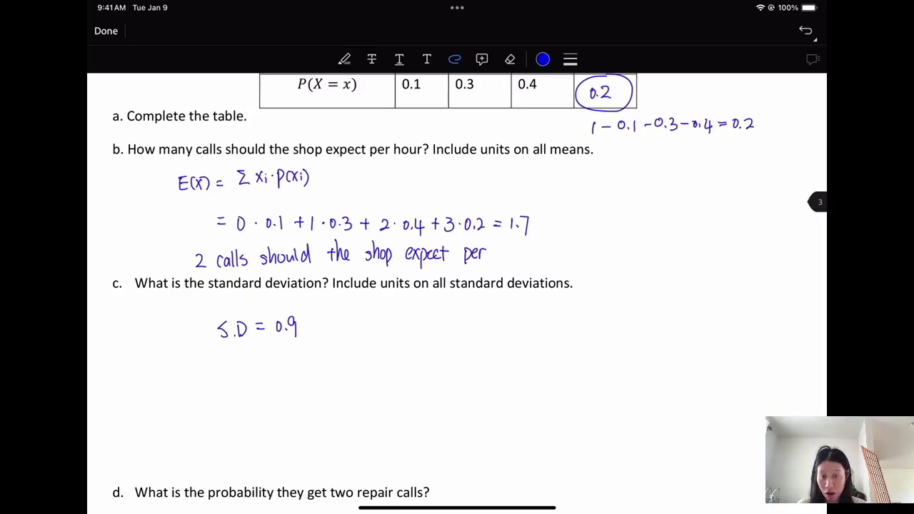
# Step: Handwrite "P(X=2) =" under question d about getting two repair calls
pyautogui.scroll(-3, 457, 286)
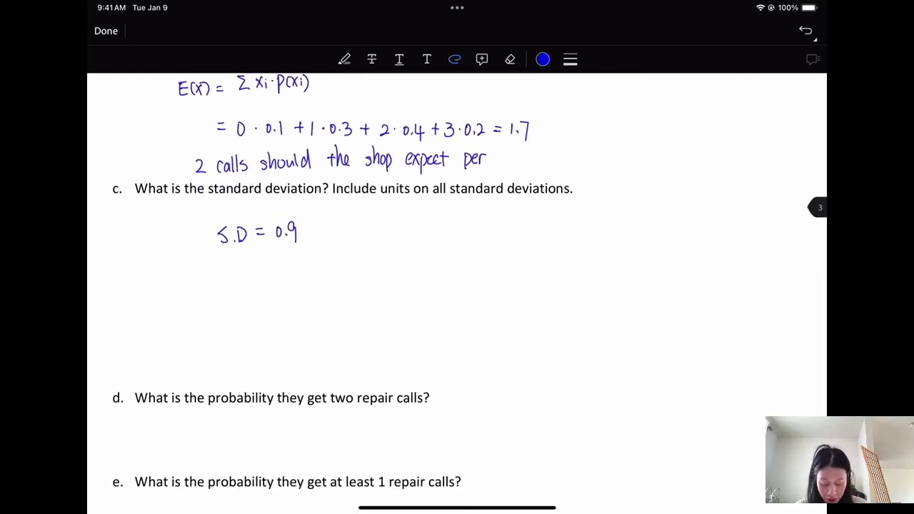
pyautogui.moveTo(173, 428); pyautogui.dragTo(172, 453)
pyautogui.moveTo(174, 428)
pyautogui.mouseDown()
pyautogui.moveTo(174, 439)
pyautogui.moveTo(205, 447)
pyautogui.mouseUp()
pyautogui.moveTo(220, 434); pyautogui.dragTo(228, 441)
pyautogui.moveTo(238, 430); pyautogui.dragTo(249, 445)
pyautogui.moveTo(247, 424)
pyautogui.mouseDown()
pyautogui.moveTo(248, 450)
pyautogui.moveTo(272, 433)
pyautogui.mouseUp()
pyautogui.moveTo(262, 440); pyautogui.dragTo(272, 440)
# Step: Circle the probability 0.4 for X = 2 in the table and write 0.4 as question d's answer
pyautogui.scroll(5, 457, 286)
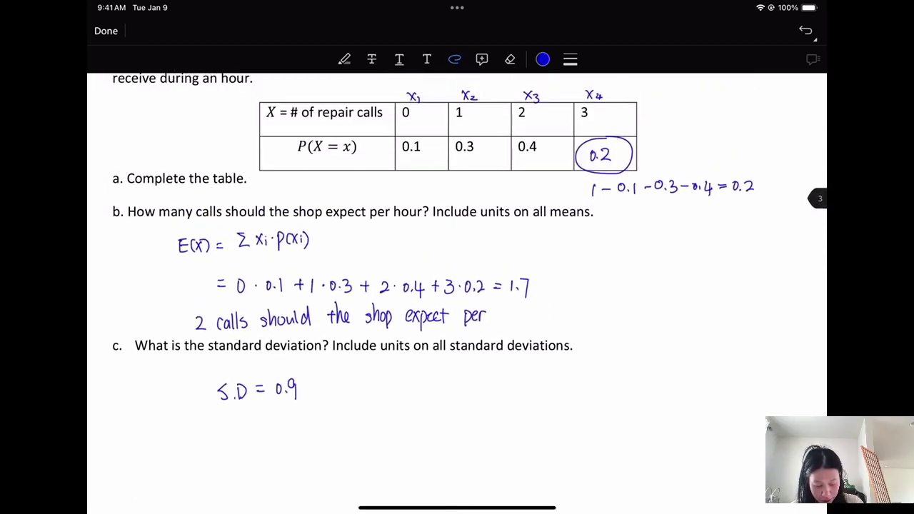
pyautogui.moveTo(534, 134)
pyautogui.mouseDown()
pyautogui.moveTo(523, 136)
pyautogui.moveTo(541, 137)
pyautogui.mouseUp()
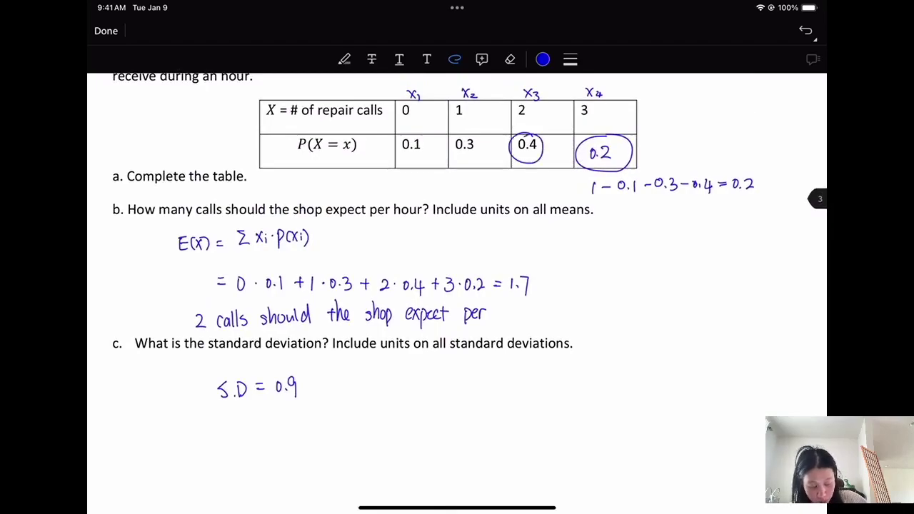
pyautogui.scroll(-7, 457, 285)
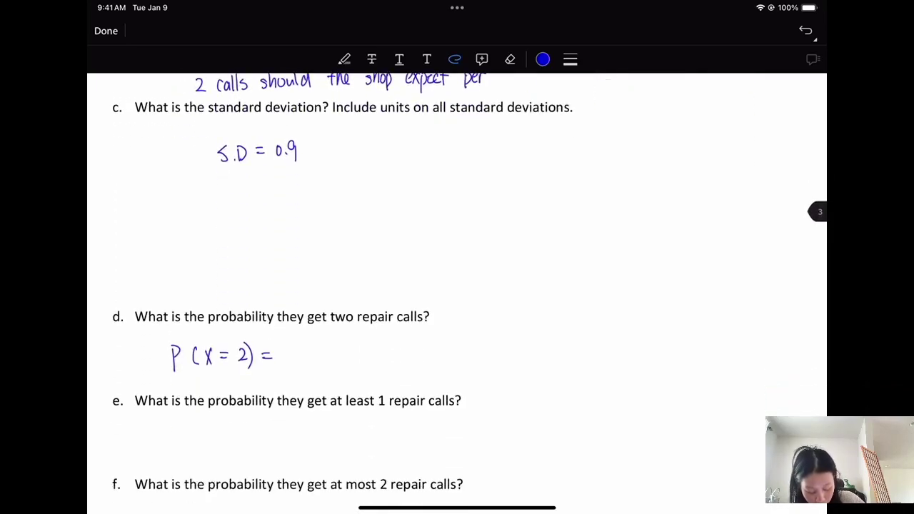
pyautogui.click(290, 362)
pyautogui.moveTo(284, 349); pyautogui.dragTo(306, 357)
pyautogui.moveTo(303, 346); pyautogui.dragTo(304, 365)
# Step: Handwrite "P(X≥1) = P(X=1)" under question e about getting at least 1 repair call
pyautogui.moveTo(172, 428)
pyautogui.mouseDown()
pyautogui.moveTo(172, 454)
pyautogui.moveTo(174, 441)
pyautogui.mouseUp()
pyautogui.moveTo(202, 430); pyautogui.dragTo(202, 448)
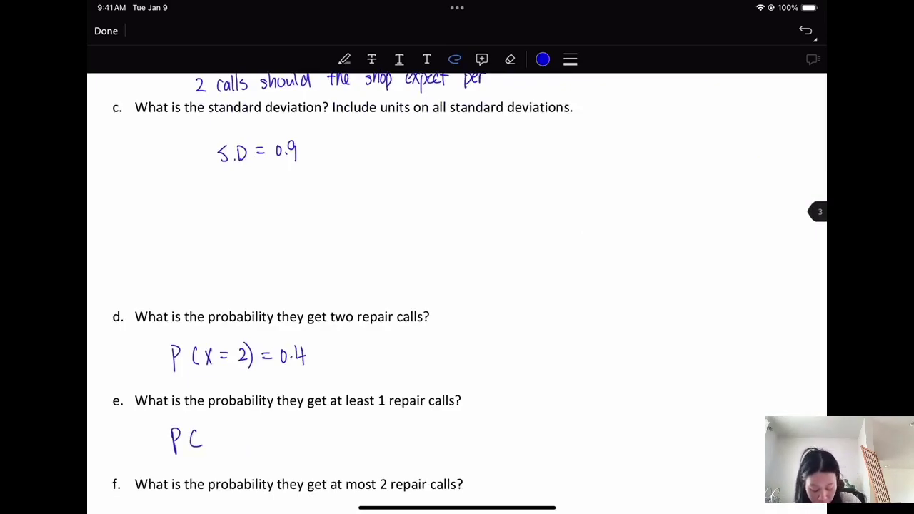
pyautogui.moveTo(212, 432)
pyautogui.mouseDown()
pyautogui.moveTo(212, 450)
pyautogui.moveTo(239, 438)
pyautogui.mouseUp()
pyautogui.moveTo(231, 442)
pyautogui.mouseDown()
pyautogui.moveTo(255, 454)
pyautogui.moveTo(284, 435)
pyautogui.mouseUp()
pyautogui.moveTo(275, 442); pyautogui.dragTo(305, 455)
pyautogui.moveTo(306, 432)
pyautogui.mouseDown()
pyautogui.moveTo(307, 444)
pyautogui.moveTo(342, 450)
pyautogui.mouseUp()
pyautogui.moveTo(342, 436); pyautogui.dragTo(336, 450)
pyautogui.moveTo(346, 439); pyautogui.dragTo(354, 445)
pyautogui.moveTo(362, 433); pyautogui.dragTo(367, 453)
# Step: Continue question e's expression with "+ P(X=2) + P(X=3) ="
pyautogui.moveTo(378, 442)
pyautogui.mouseDown()
pyautogui.moveTo(389, 441)
pyautogui.moveTo(384, 450)
pyautogui.mouseUp()
pyautogui.moveTo(398, 433)
pyautogui.mouseDown()
pyautogui.moveTo(398, 452)
pyautogui.moveTo(400, 442)
pyautogui.mouseUp()
pyautogui.moveTo(408, 436)
pyautogui.mouseDown()
pyautogui.moveTo(407, 448)
pyautogui.moveTo(426, 449)
pyautogui.mouseUp()
pyautogui.moveTo(426, 436)
pyautogui.mouseDown()
pyautogui.moveTo(417, 449)
pyautogui.moveTo(457, 451)
pyautogui.mouseUp()
pyautogui.moveTo(472, 443)
pyautogui.mouseDown()
pyautogui.moveTo(481, 443)
pyautogui.moveTo(476, 449)
pyautogui.mouseUp()
pyautogui.moveTo(487, 431)
pyautogui.mouseDown()
pyautogui.moveTo(487, 452)
pyautogui.moveTo(492, 438)
pyautogui.mouseUp()
pyautogui.moveTo(501, 436); pyautogui.dragTo(502, 450)
pyautogui.moveTo(504, 437); pyautogui.dragTo(512, 447)
pyautogui.moveTo(511, 436)
pyautogui.mouseDown()
pyautogui.moveTo(505, 447)
pyautogui.moveTo(542, 442)
pyautogui.moveTo(534, 452)
pyautogui.mouseUp()
pyautogui.moveTo(544, 431)
pyautogui.mouseDown()
pyautogui.moveTo(545, 454)
pyautogui.moveTo(567, 438)
pyautogui.mouseUp()
pyautogui.moveTo(557, 445); pyautogui.dragTo(567, 445)
# Step: Write the first probability from the table, "0.3 +", after the equals sign in question e
pyautogui.scroll(4, 456, 285)
pyautogui.scroll(-3, 457, 286)
pyautogui.scroll(-3, 457, 285)
pyautogui.click(588, 414)
pyautogui.moveTo(582, 405)
pyautogui.mouseDown()
pyautogui.moveTo(595, 416)
pyautogui.moveTo(615, 409)
pyautogui.mouseUp()
pyautogui.moveTo(611, 403); pyautogui.dragTo(612, 417)
# Step: Finish question e's calculation by writing "0.4 + 0.2 = 0.9" after the first term
pyautogui.scroll(5, 457, 286)
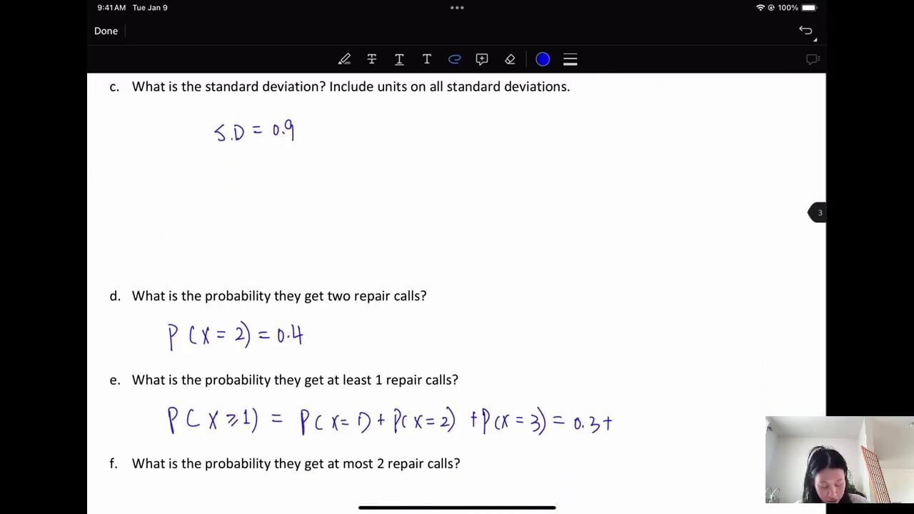
pyautogui.scroll(-5, 457, 286)
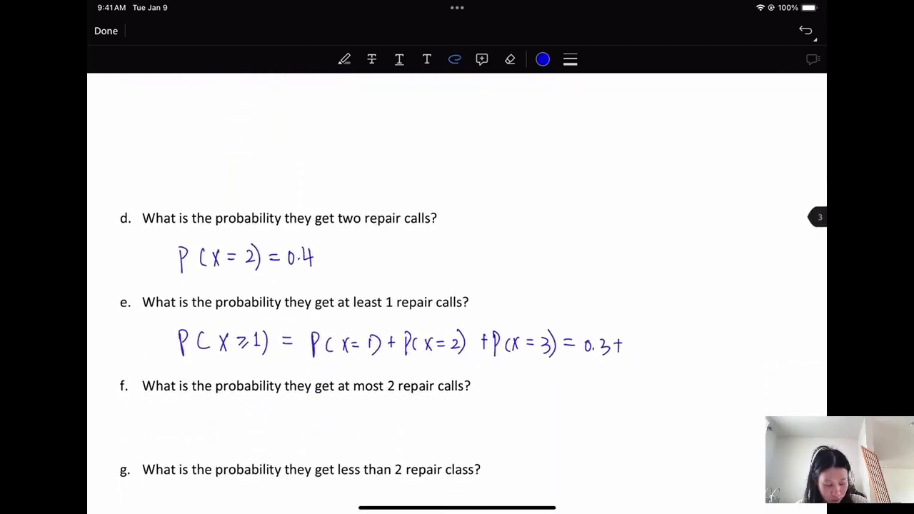
pyautogui.click(638, 351)
pyautogui.moveTo(632, 341)
pyautogui.mouseDown()
pyautogui.moveTo(646, 353)
pyautogui.moveTo(661, 345)
pyautogui.mouseUp()
pyautogui.moveTo(656, 340); pyautogui.dragTo(656, 352)
pyautogui.moveTo(669, 342); pyautogui.dragTo(689, 351)
pyautogui.click(675, 351)
pyautogui.moveTo(696, 342); pyautogui.dragTo(706, 342)
pyautogui.moveTo(697, 347)
pyautogui.mouseDown()
pyautogui.moveTo(742, 345)
pyautogui.moveTo(741, 359)
pyautogui.mouseUp()
pyautogui.click(731, 350)
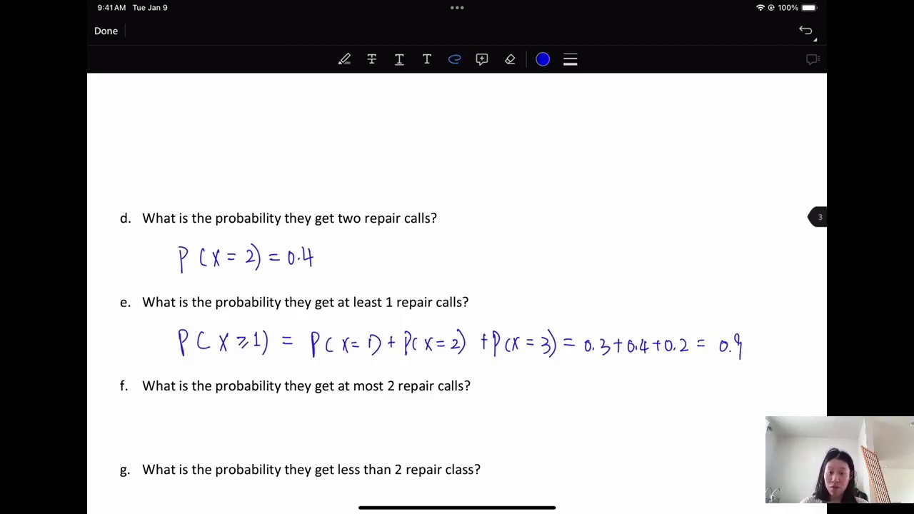
# Step: Handwrite "P(X≤2)" under question f about getting at most 2 repair calls
pyautogui.scroll(-4, 457, 286)
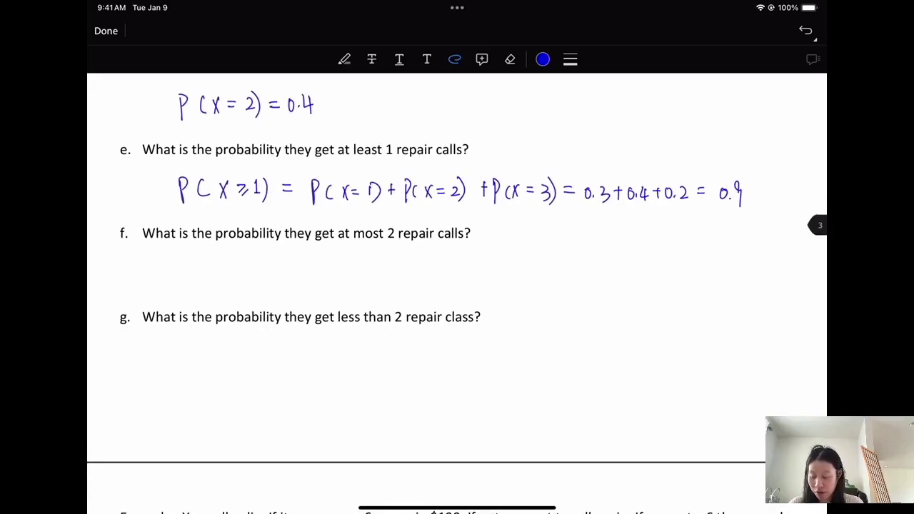
pyautogui.moveTo(181, 262); pyautogui.dragTo(183, 287)
pyautogui.moveTo(182, 264)
pyautogui.mouseDown()
pyautogui.moveTo(183, 276)
pyautogui.moveTo(202, 280)
pyautogui.mouseUp()
pyautogui.moveTo(205, 268); pyautogui.dragTo(206, 280)
pyautogui.moveTo(224, 270); pyautogui.dragTo(232, 275)
pyautogui.moveTo(225, 279); pyautogui.dragTo(253, 284)
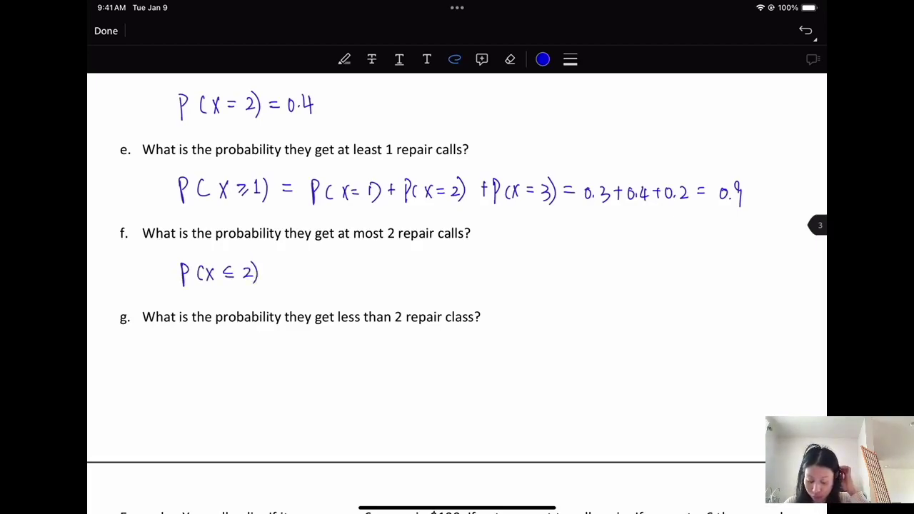
# Step: Continue question f's expression after P(X≤2) with "= P(X=0) +"
pyautogui.moveTo(275, 276); pyautogui.dragTo(283, 276)
pyautogui.moveTo(295, 262)
pyautogui.mouseDown()
pyautogui.moveTo(294, 284)
pyautogui.moveTo(295, 274)
pyautogui.mouseUp()
pyautogui.moveTo(309, 266)
pyautogui.mouseDown()
pyautogui.moveTo(304, 280)
pyautogui.moveTo(319, 279)
pyautogui.mouseUp()
pyautogui.moveTo(319, 267)
pyautogui.mouseDown()
pyautogui.moveTo(312, 279)
pyautogui.moveTo(332, 273)
pyautogui.mouseUp()
pyautogui.moveTo(347, 266); pyautogui.dragTo(349, 272)
pyautogui.moveTo(350, 262)
pyautogui.mouseDown()
pyautogui.moveTo(352, 284)
pyautogui.moveTo(376, 270)
pyautogui.moveTo(371, 278)
pyautogui.mouseUp()
# Step: Add the remaining terms "P(X=1) + P(X=2)" to question f's expression
pyautogui.moveTo(386, 262)
pyautogui.mouseDown()
pyautogui.moveTo(386, 285)
pyautogui.moveTo(391, 274)
pyautogui.mouseUp()
pyautogui.moveTo(400, 266)
pyautogui.mouseDown()
pyautogui.moveTo(397, 280)
pyautogui.moveTo(413, 279)
pyautogui.mouseUp()
pyautogui.moveTo(413, 267)
pyautogui.mouseDown()
pyautogui.moveTo(407, 280)
pyautogui.moveTo(433, 276)
pyautogui.mouseUp()
pyautogui.moveTo(437, 262)
pyautogui.mouseDown()
pyautogui.moveTo(437, 280)
pyautogui.moveTo(463, 269)
pyautogui.mouseUp()
pyautogui.moveTo(459, 265)
pyautogui.mouseDown()
pyautogui.moveTo(469, 281)
pyautogui.moveTo(471, 270)
pyautogui.mouseUp()
pyautogui.moveTo(482, 261)
pyautogui.mouseDown()
pyautogui.moveTo(480, 276)
pyautogui.moveTo(491, 275)
pyautogui.mouseUp()
pyautogui.moveTo(491, 264)
pyautogui.mouseDown()
pyautogui.moveTo(483, 275)
pyautogui.moveTo(503, 265)
pyautogui.mouseUp()
pyautogui.moveTo(494, 270); pyautogui.dragTo(525, 278)
# Step: Finish question f's calculation by writing "= 0.1 + 0.3 + 0.4 = 0.8"
pyautogui.moveTo(533, 264); pyautogui.dragTo(562, 271)
pyautogui.click(556, 270)
pyautogui.moveTo(570, 264)
pyautogui.mouseDown()
pyautogui.moveTo(580, 264)
pyautogui.moveTo(575, 271)
pyautogui.mouseUp()
pyautogui.moveTo(589, 260); pyautogui.dragTo(603, 273)
pyautogui.click(597, 270)
pyautogui.moveTo(615, 265); pyautogui.dragTo(620, 270)
pyautogui.moveTo(633, 261); pyautogui.dragTo(653, 267)
pyautogui.moveTo(649, 258)
pyautogui.mouseDown()
pyautogui.moveTo(649, 271)
pyautogui.moveTo(667, 261)
pyautogui.mouseUp()
pyautogui.moveTo(659, 265); pyautogui.dragTo(691, 258)
pyautogui.click(679, 268)
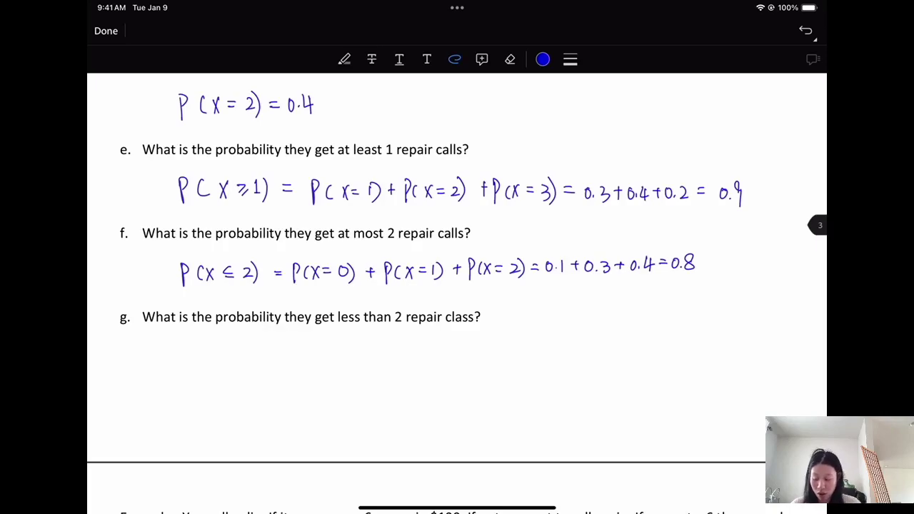
# Step: Start question g's answer with "P(X" and mark "less than" in the question with a wavy underline
pyautogui.moveTo(183, 361); pyautogui.dragTo(184, 384)
pyautogui.moveTo(183, 362); pyautogui.dragTo(199, 378)
pyautogui.moveTo(208, 364)
pyautogui.mouseDown()
pyautogui.moveTo(217, 377)
pyautogui.moveTo(208, 377)
pyautogui.mouseUp()
pyautogui.moveTo(341, 325); pyautogui.dragTo(389, 326)
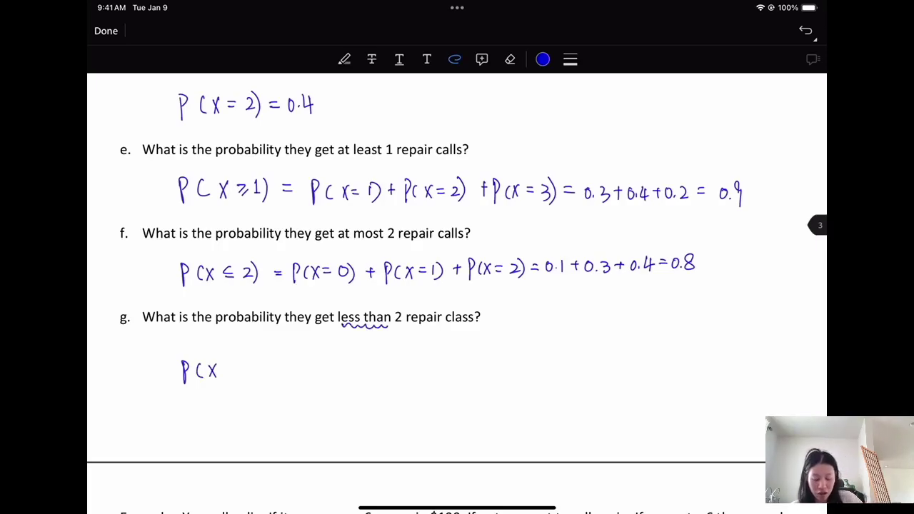
# Step: Circle "at most" in question f and complete question g's opening expression as "P(X<2)"
pyautogui.moveTo(368, 222)
pyautogui.mouseDown()
pyautogui.moveTo(346, 238)
pyautogui.moveTo(389, 228)
pyautogui.moveTo(357, 225)
pyautogui.mouseUp()
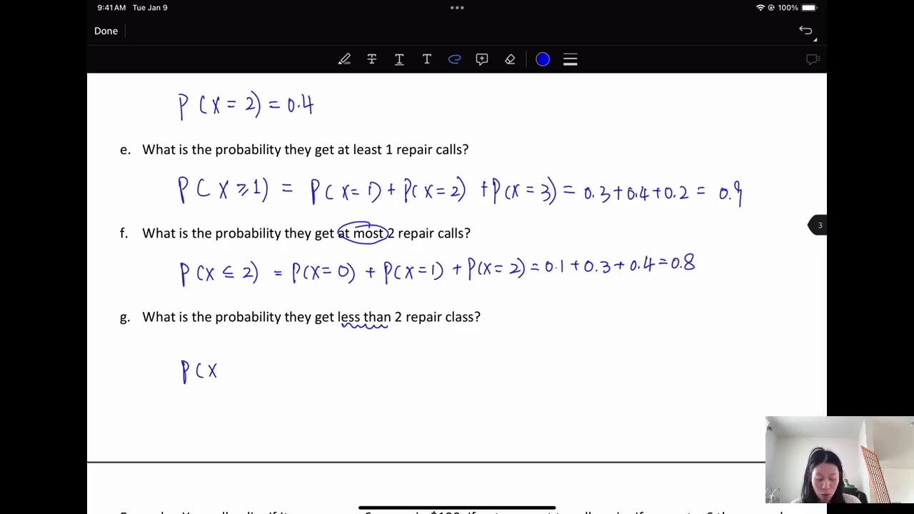
pyautogui.moveTo(232, 365)
pyautogui.mouseDown()
pyautogui.moveTo(231, 376)
pyautogui.moveTo(252, 379)
pyautogui.mouseUp()
pyautogui.moveTo(251, 357); pyautogui.dragTo(250, 385)
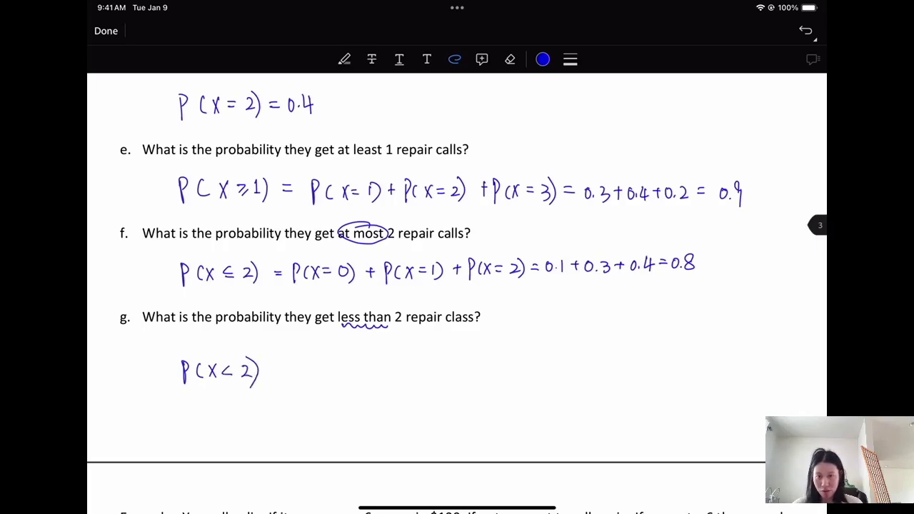
# Step: Continue question g's expression with "= P(X=0)"
pyautogui.moveTo(272, 367); pyautogui.dragTo(281, 366)
pyautogui.moveTo(272, 371); pyautogui.dragTo(303, 384)
pyautogui.moveTo(302, 362)
pyautogui.mouseDown()
pyautogui.moveTo(320, 378)
pyautogui.moveTo(337, 377)
pyautogui.mouseUp()
pyautogui.moveTo(337, 363)
pyautogui.mouseDown()
pyautogui.moveTo(331, 377)
pyautogui.moveTo(360, 364)
pyautogui.mouseUp()
pyautogui.moveTo(367, 357); pyautogui.dragTo(366, 379)
pyautogui.moveTo(381, 362); pyautogui.dragTo(390, 362)
pyautogui.moveTo(380, 368)
pyautogui.mouseDown()
pyautogui.moveTo(409, 381)
pyautogui.moveTo(408, 369)
pyautogui.moveTo(393, 365)
pyautogui.mouseUp()
pyautogui.click(509, 60)
pyautogui.click(484, 59)
# Step: Complete question g's line by writing "+ P(X=1) = 0.1 + 0.3 = 0.4" after P(X=0)
pyautogui.moveTo(387, 360)
pyautogui.mouseDown()
pyautogui.moveTo(387, 371)
pyautogui.moveTo(440, 374)
pyautogui.mouseUp()
pyautogui.moveTo(457, 367); pyautogui.dragTo(476, 375)
pyautogui.moveTo(494, 360)
pyautogui.mouseDown()
pyautogui.moveTo(523, 359)
pyautogui.moveTo(536, 374)
pyautogui.moveTo(557, 361)
pyautogui.mouseUp()
pyautogui.moveTo(551, 355)
pyautogui.mouseDown()
pyautogui.moveTo(551, 372)
pyautogui.moveTo(563, 358)
pyautogui.moveTo(574, 370)
pyautogui.moveTo(602, 361)
pyautogui.mouseUp()
pyautogui.click(569, 369)
pyautogui.moveTo(591, 366); pyautogui.dragTo(635, 363)
pyautogui.click(621, 366)
pyautogui.moveTo(633, 356); pyautogui.dragTo(633, 369)
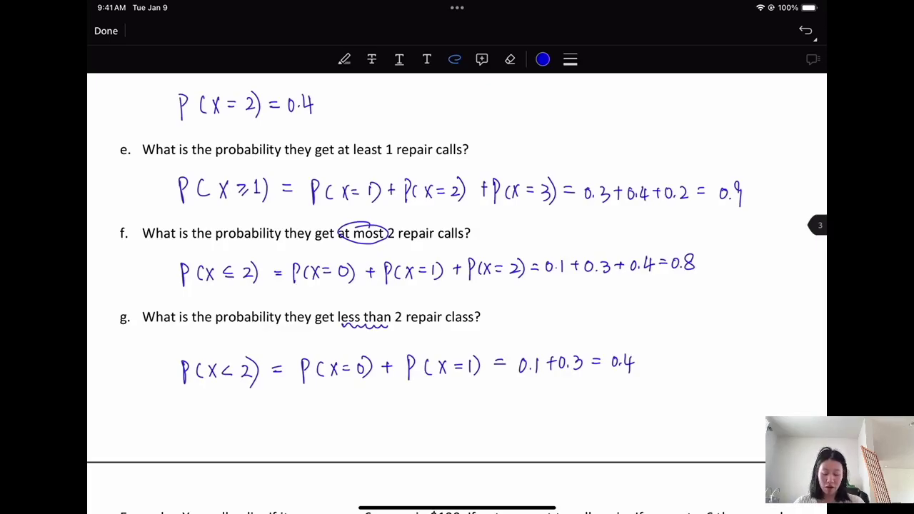
# Step: Bring the die-roll example below question g into view
pyautogui.scroll(-5, 457, 286)
pyautogui.scroll(3, 457, 285)
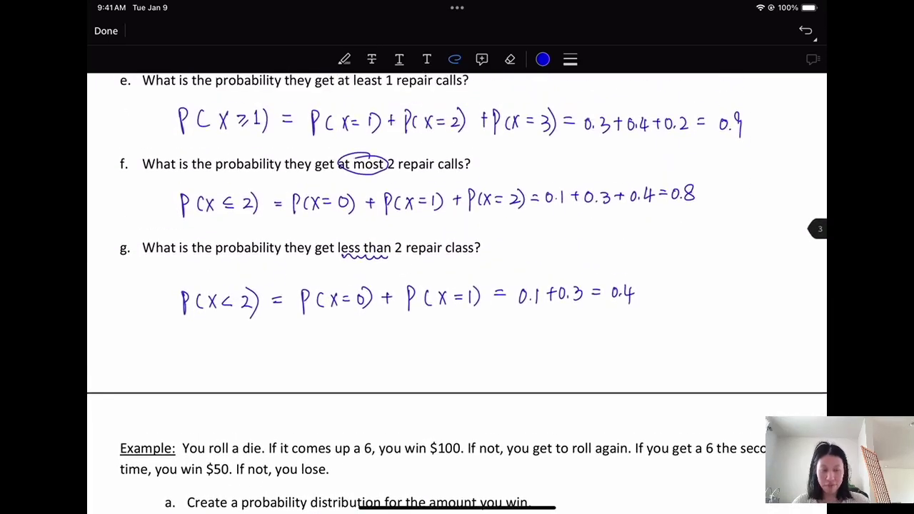